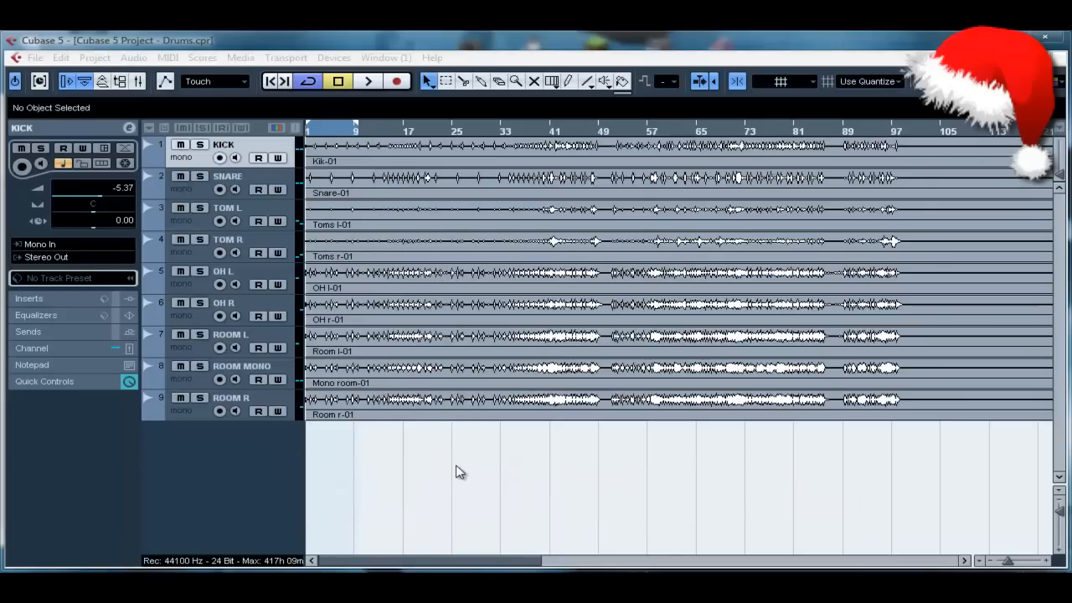
Select all nine drum events and trim their right edges back to about bar 103
key("g")
key("g")
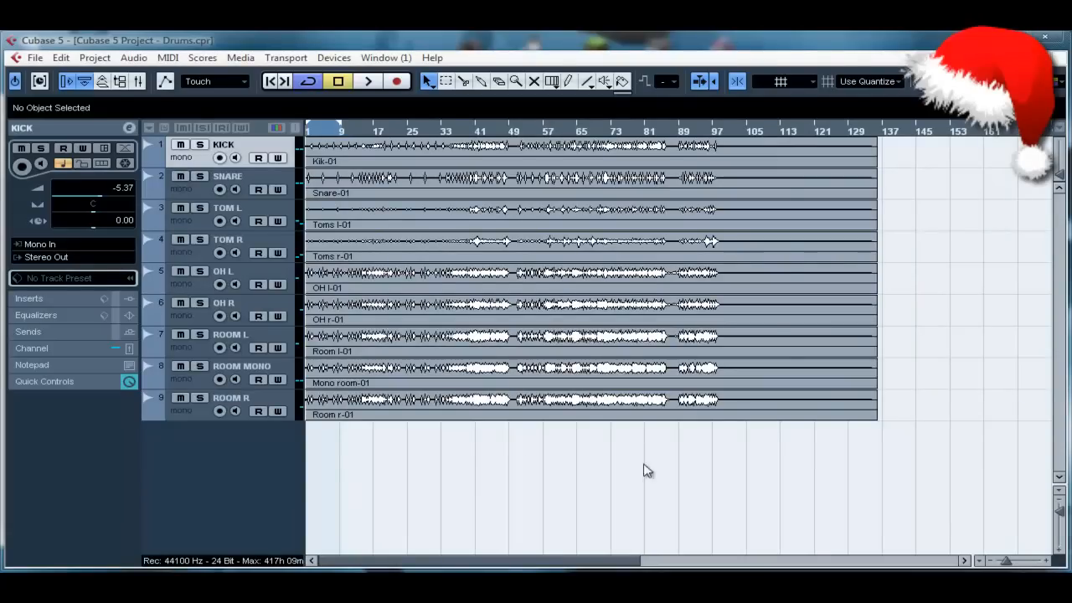
key("ctrl+a")
left_click_drag(876, 203, 728, 204)
left_click(821, 230)
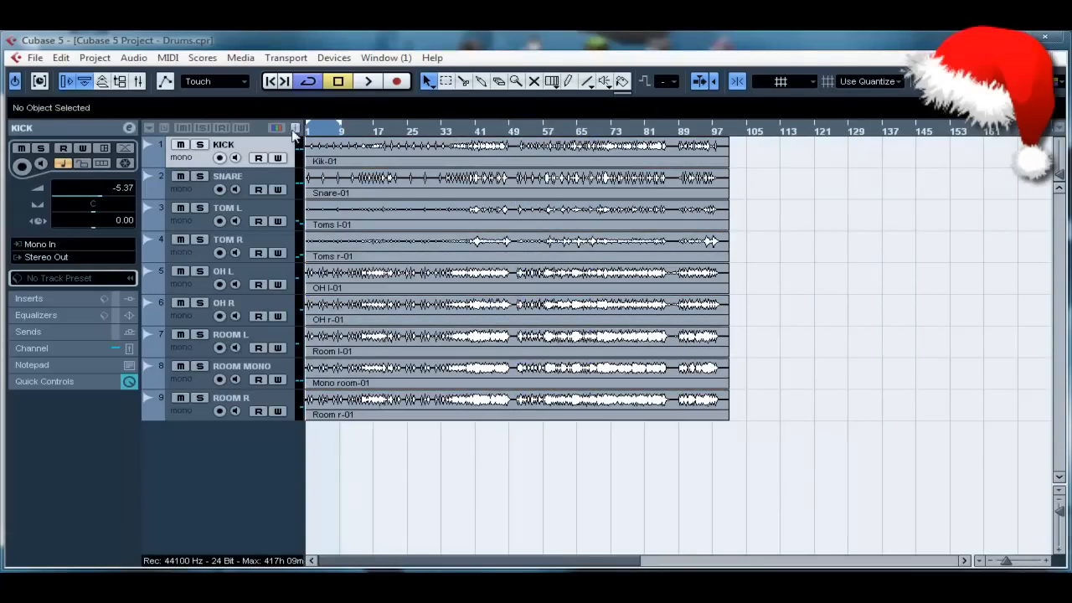
Rezoom the timeline so the trimmed events fill the view, arming the KICK track
key("h")
key("g")
key("h")
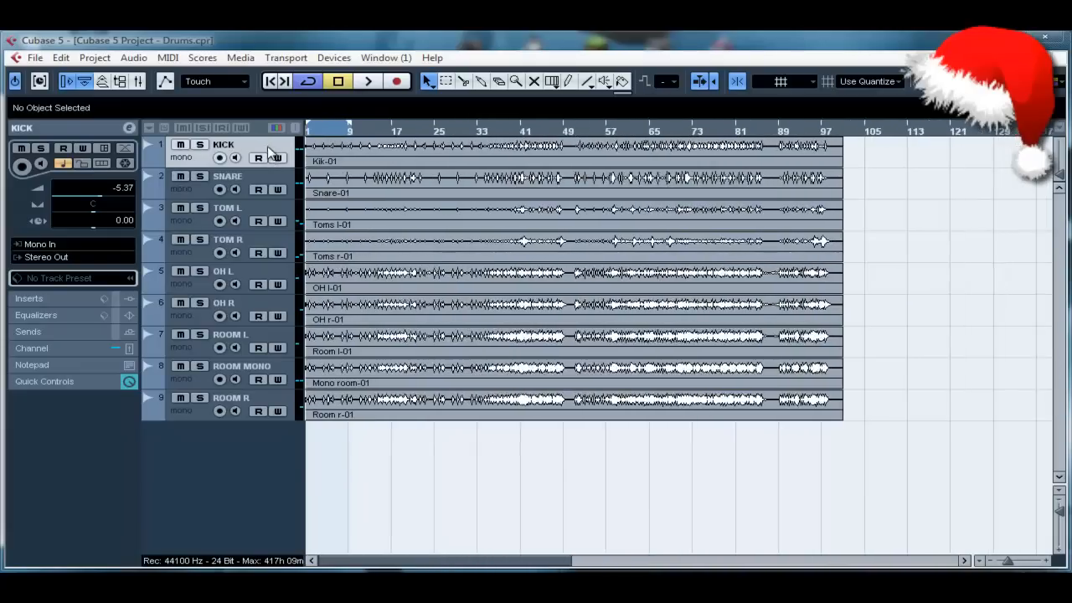
key("h")
left_click(257, 158)
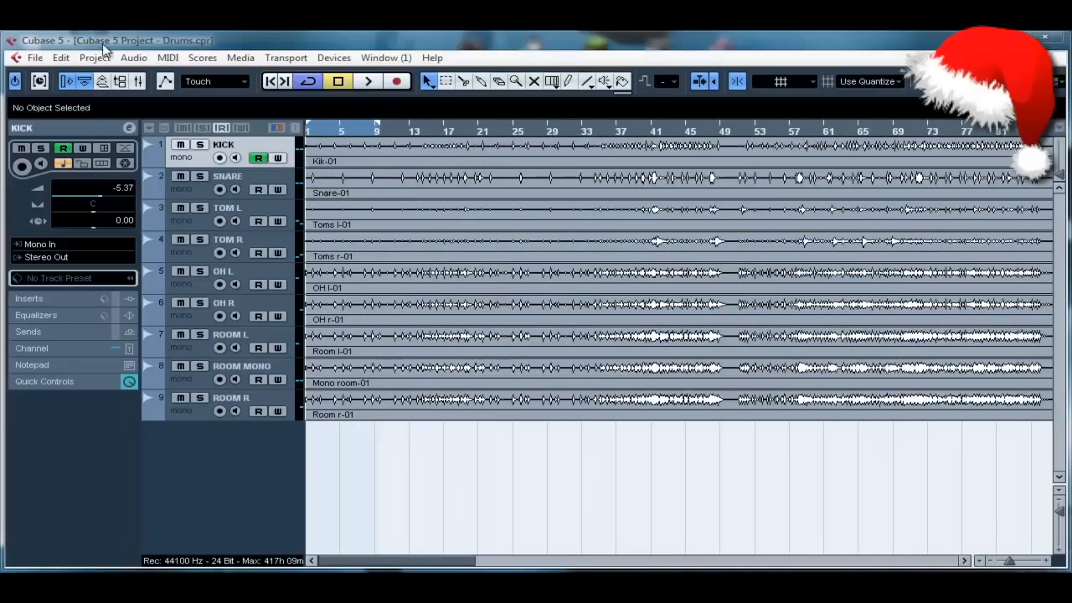
Disarm KICK, then show the Mixer enlarged and positioned over the project window
left_click(257, 158)
key("F3")
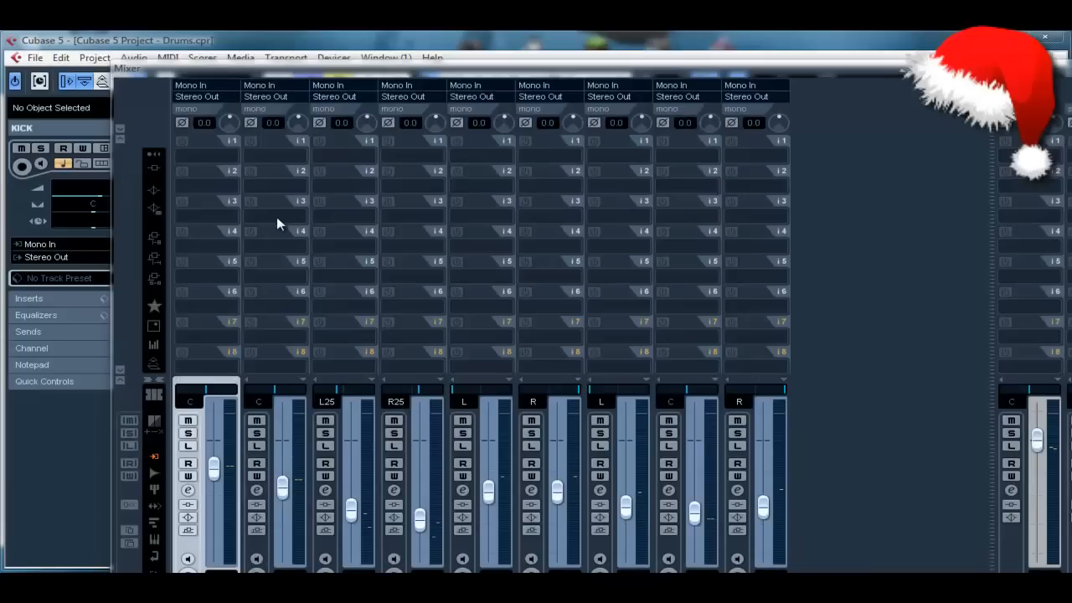
double_click(361, 72)
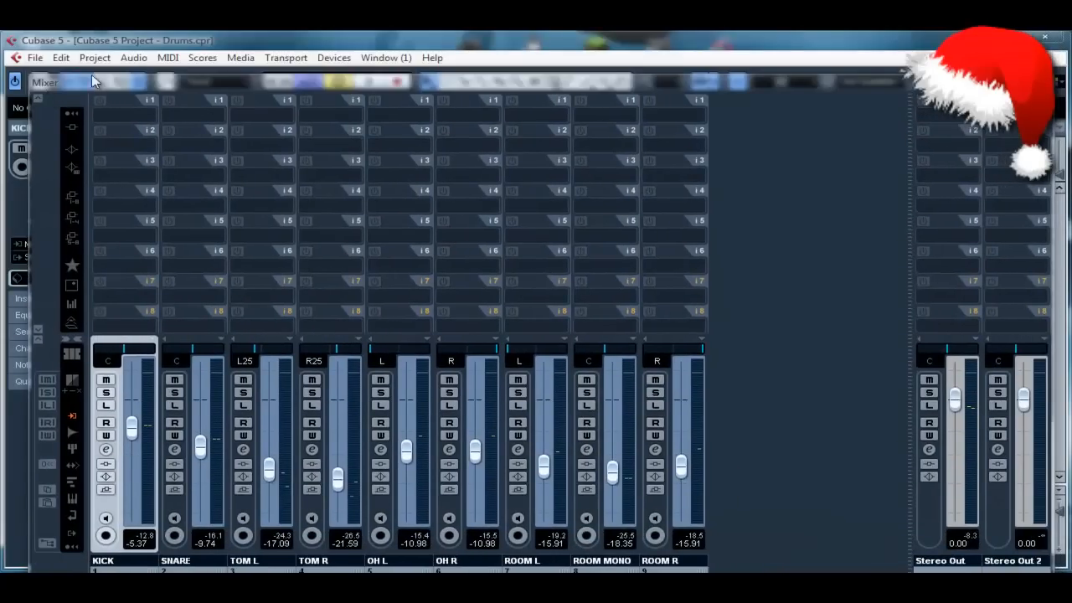
mouse_move(61, 87)
left_mouse_down()
mouse_move(84, 64)
mouse_move(37, 306)
left_mouse_up()
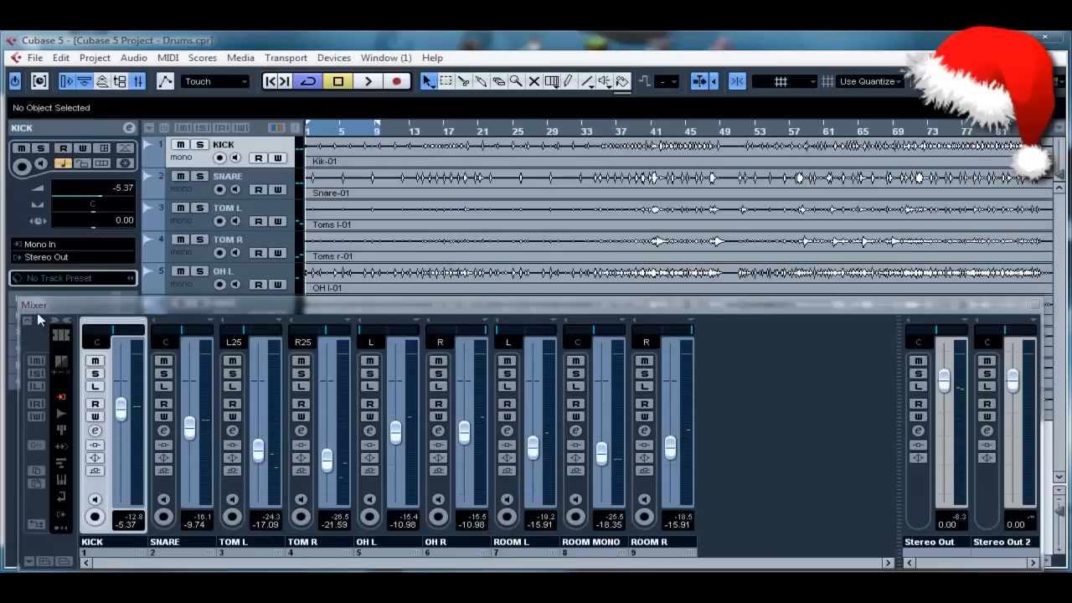
left_click_drag(268, 307, 279, 172)
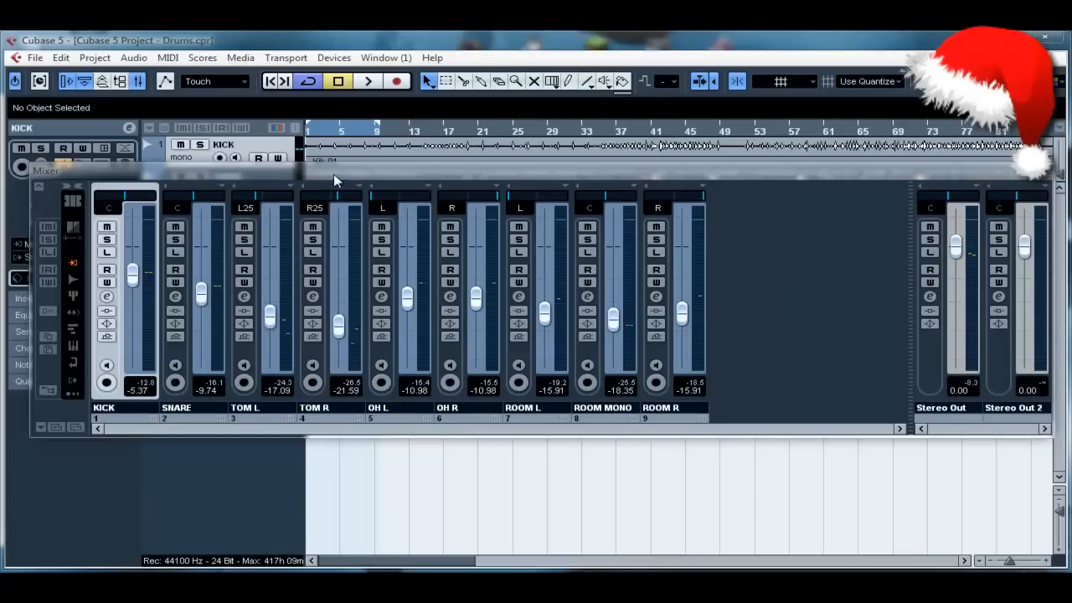
Play the drums back through the mixer to check levels, then stop
key("space")
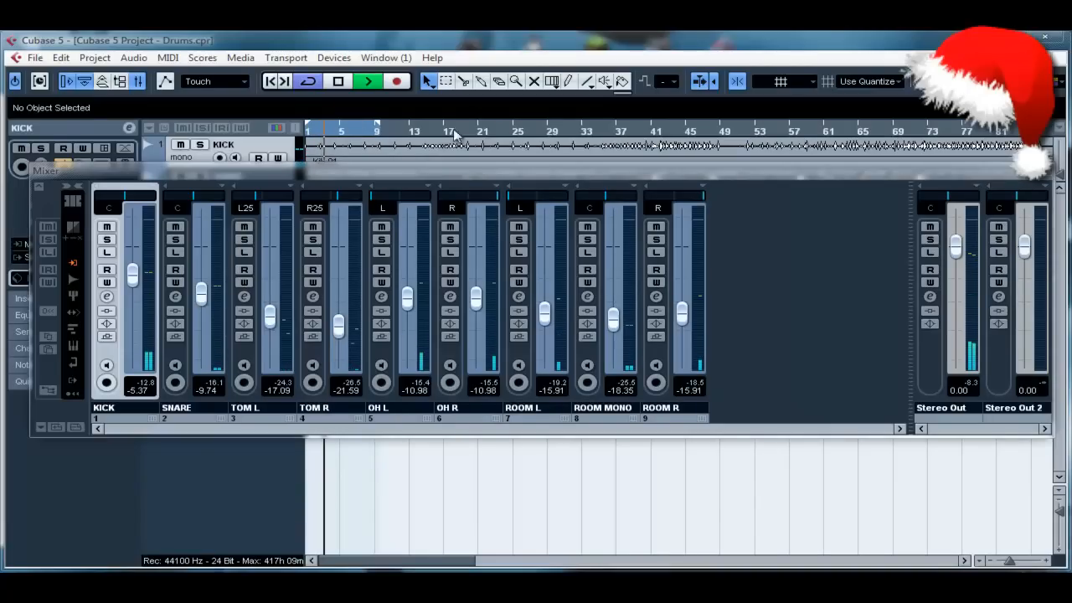
key("space")
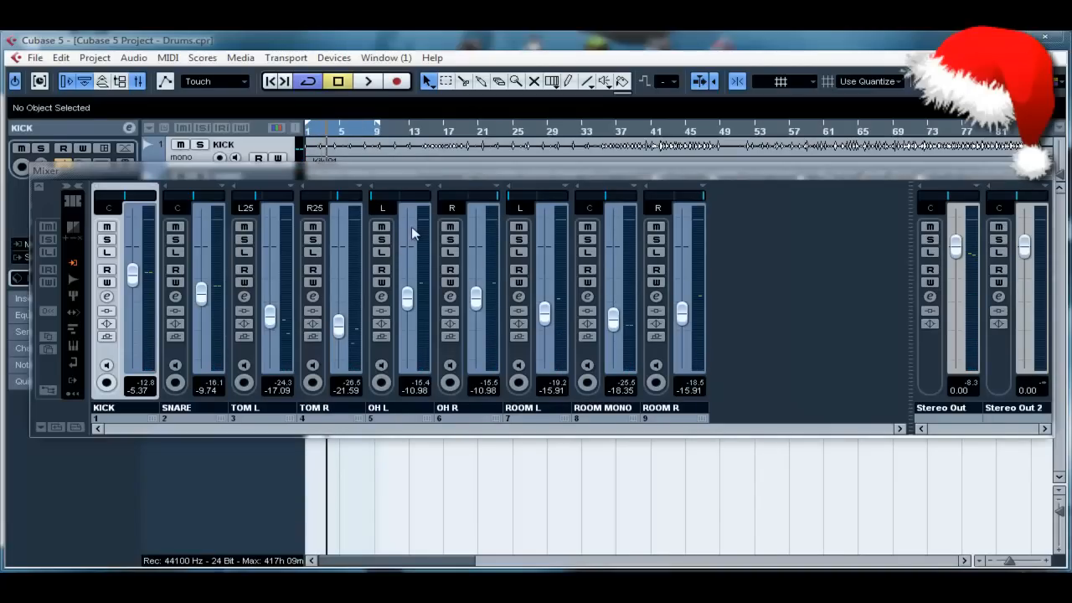
Close the mixer, clear the bar 1–9 cycle range and select the Kik-01 event
left_click(1057, 186)
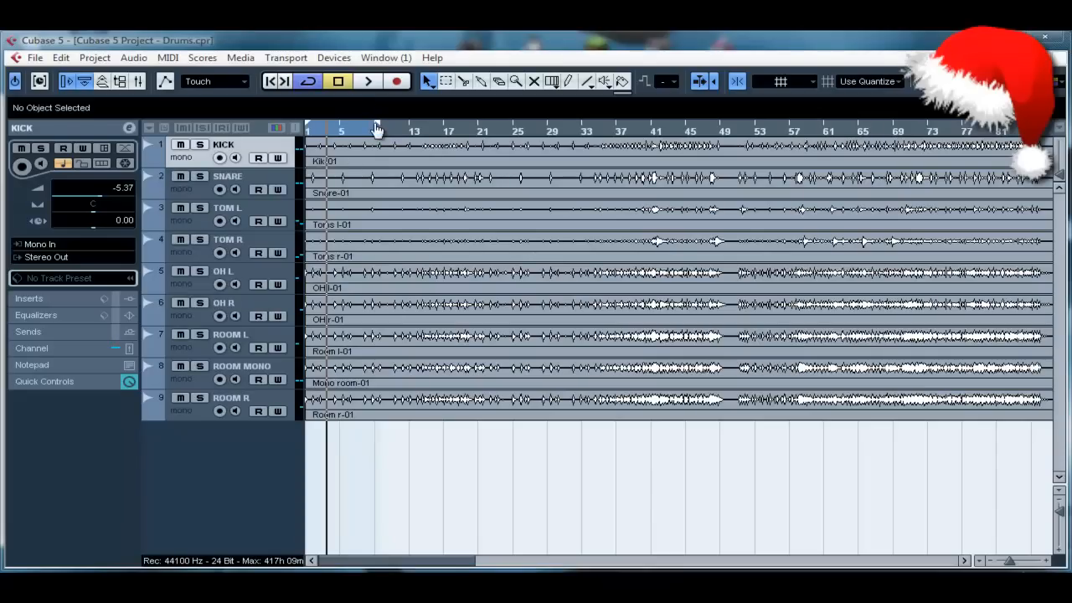
left_click_drag(377, 128, 306, 127)
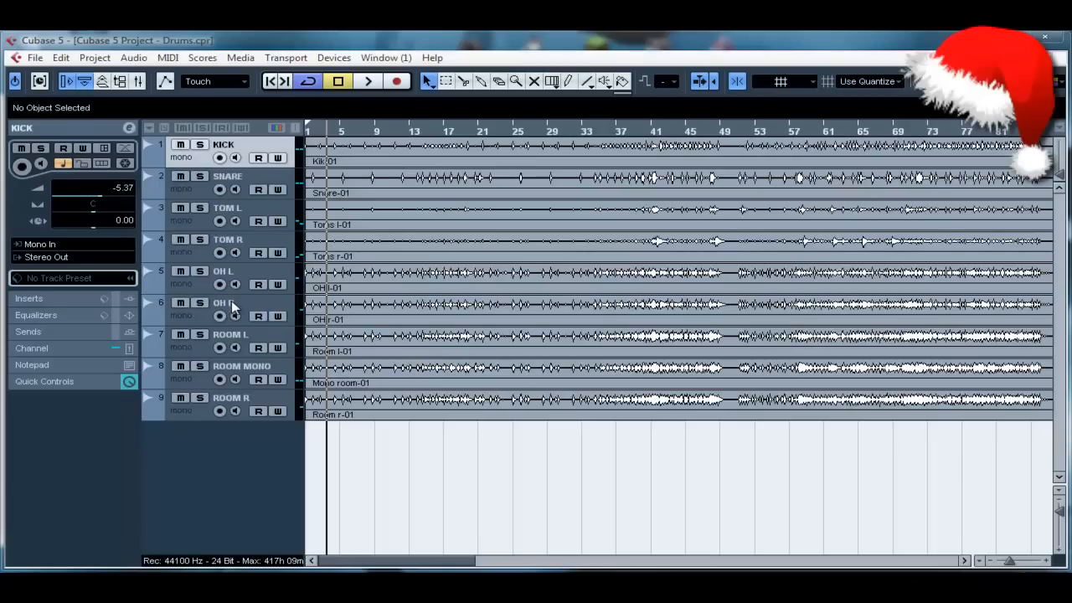
left_click(329, 159)
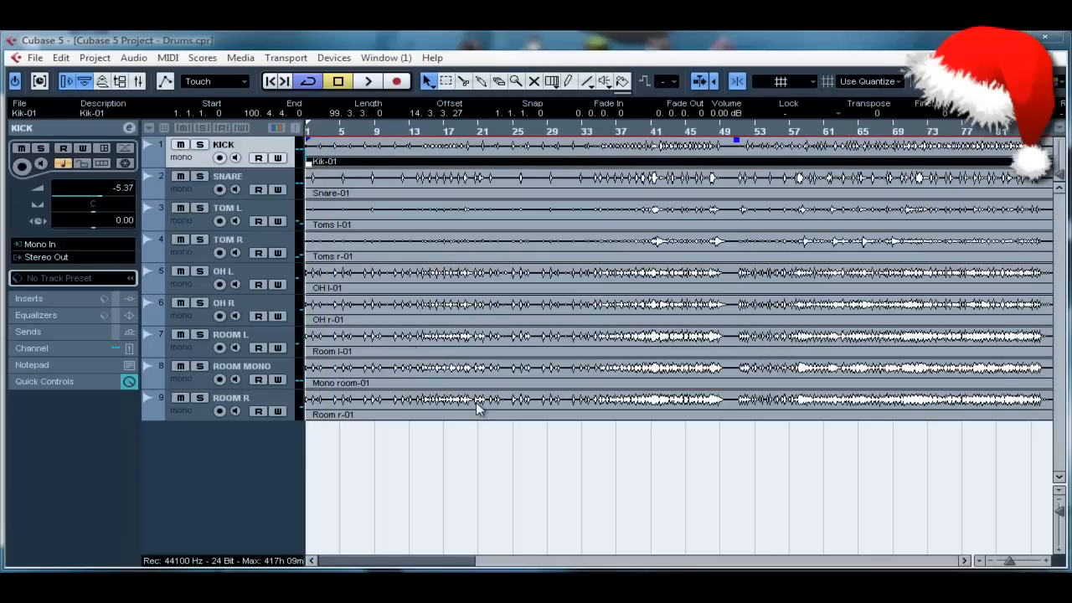
Check event end positions and resize the room and snare/tom events to match the others
key("g")
left_click(570, 469)
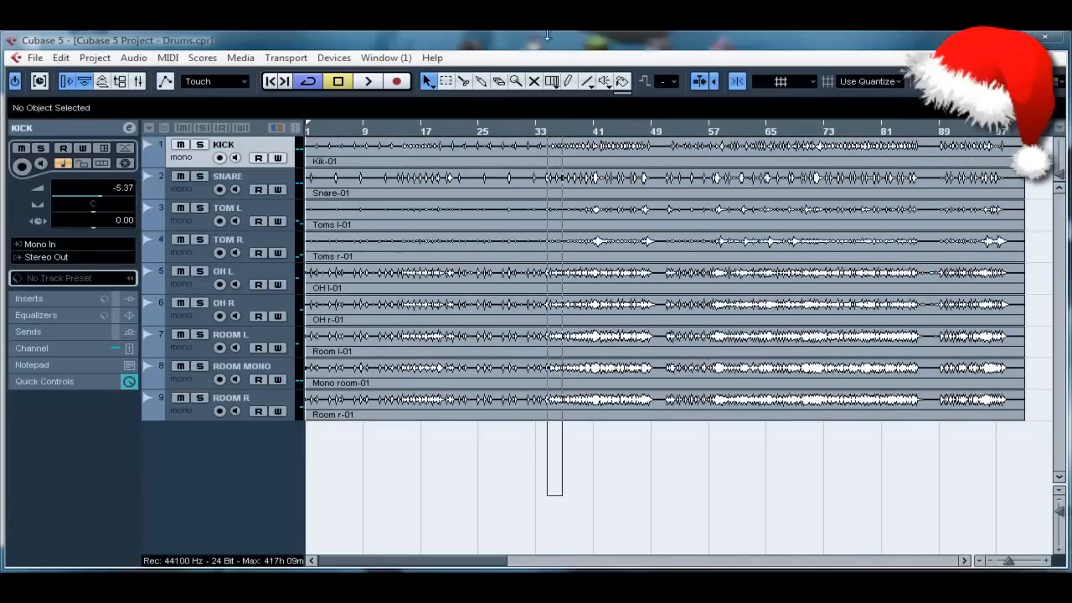
key("ctrl+a")
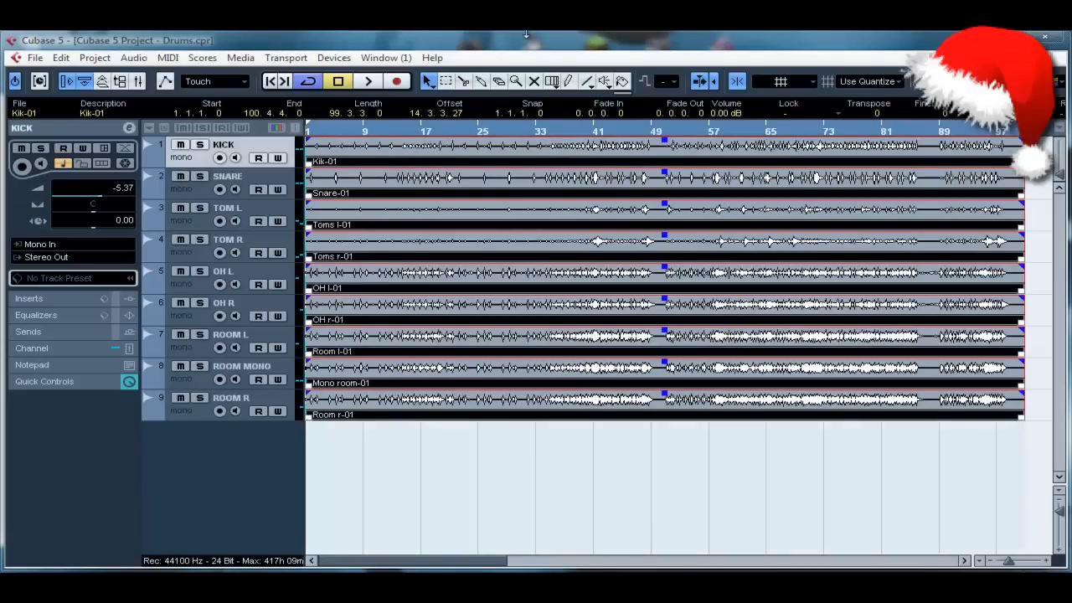
left_click(650, 521)
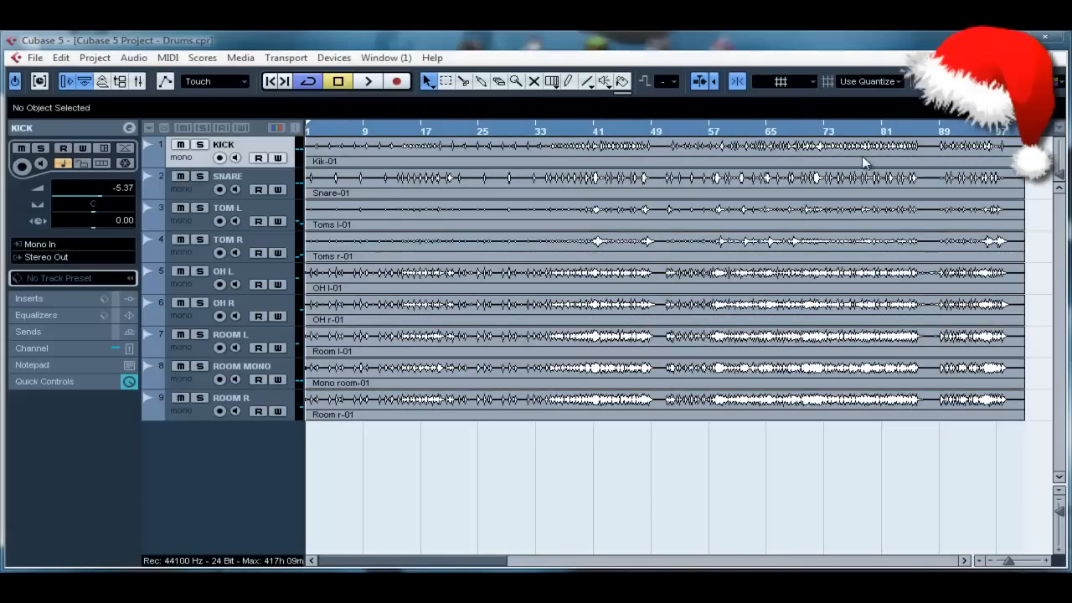
left_click(662, 155)
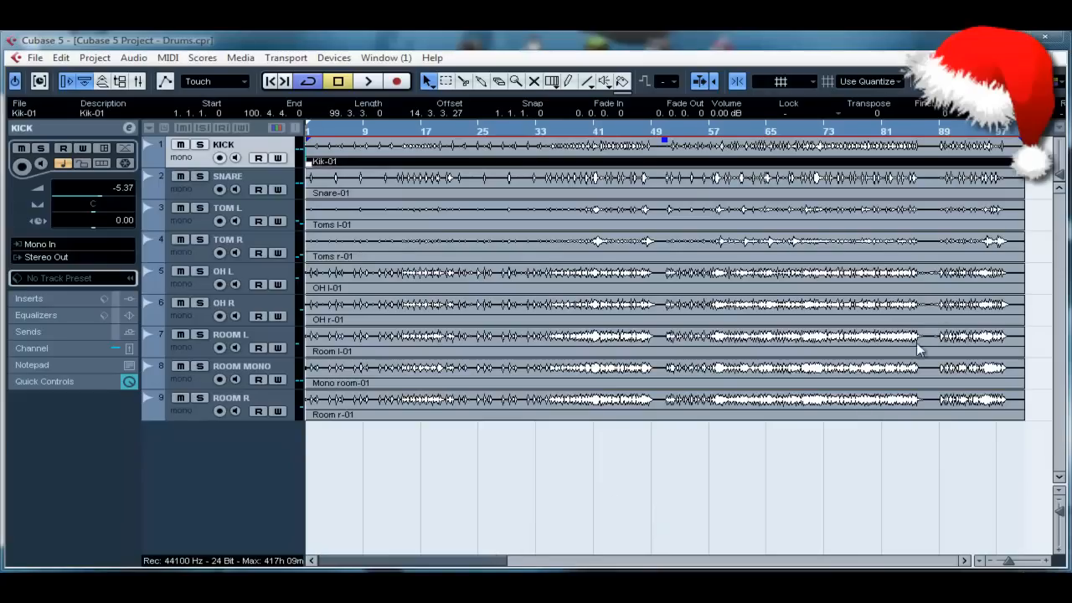
left_click(943, 315)
left_click_drag(954, 448, 942, 339)
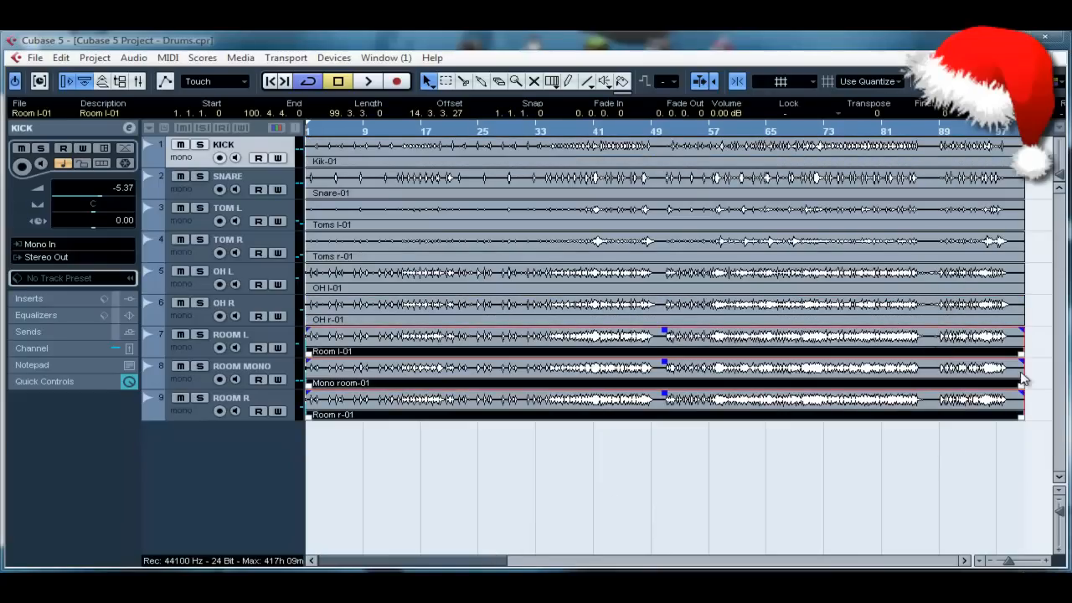
left_click_drag(1021, 385, 766, 387)
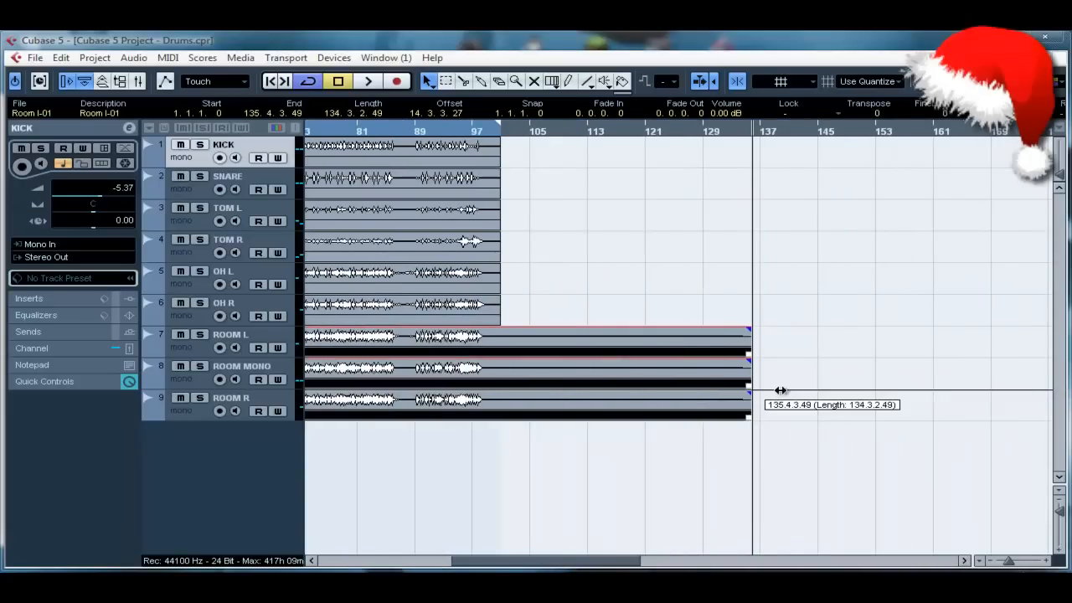
mouse_move(512, 222)
left_mouse_down()
mouse_move(469, 251)
mouse_move(467, 235)
left_mouse_up()
Set locators to the full selection so every event ends at bar 97, then deselect and zoom in
key("ctrl+a")
key("g")
key("g")
key("g")
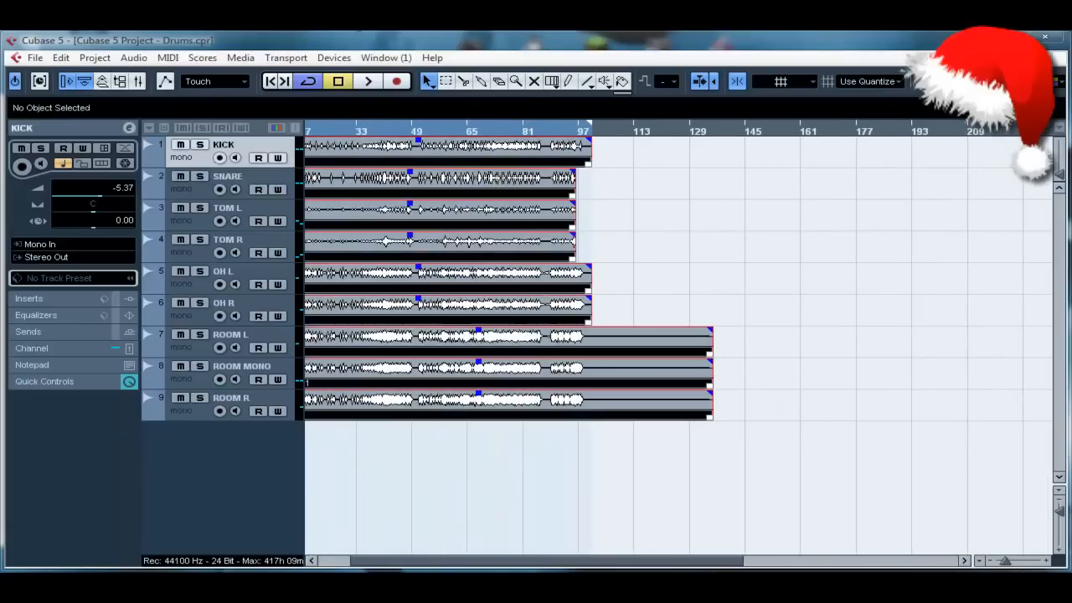
key("p")
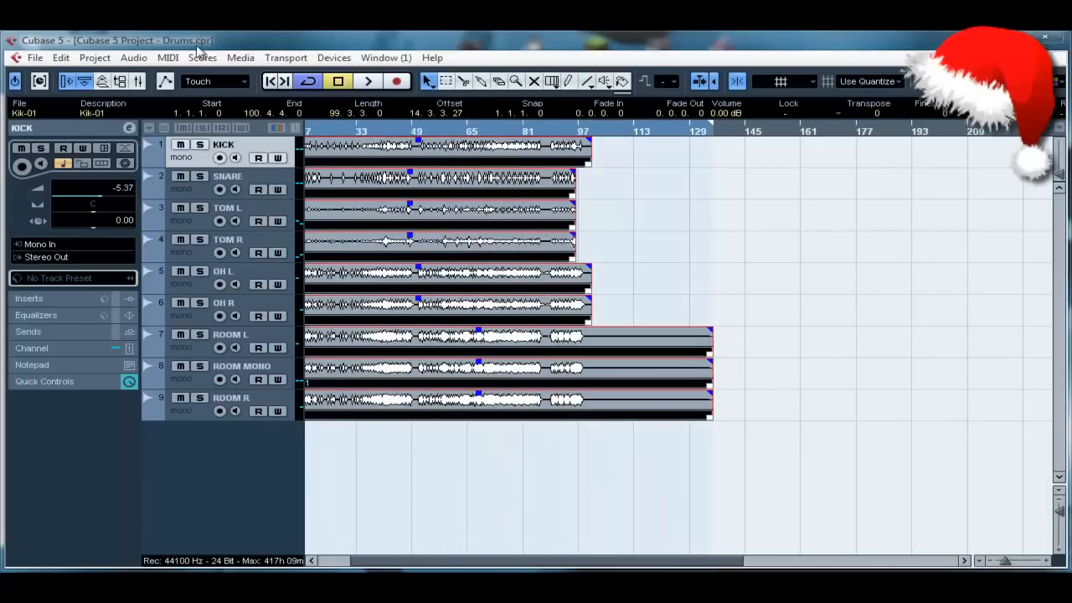
left_click(586, 479)
key("ctrl+z")
key("ctrl+z")
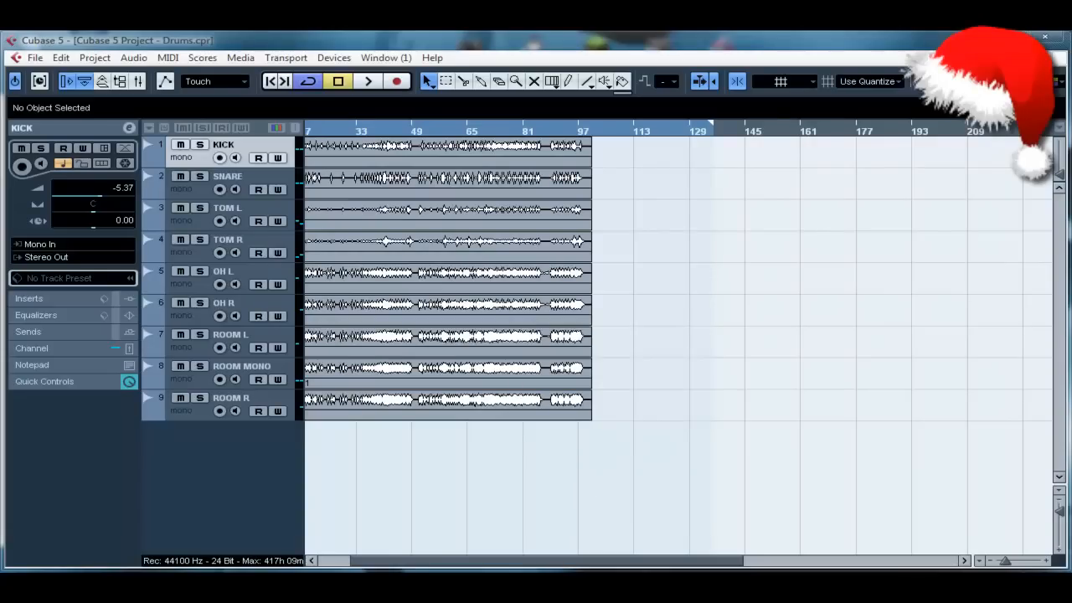
key("ctrl+a")
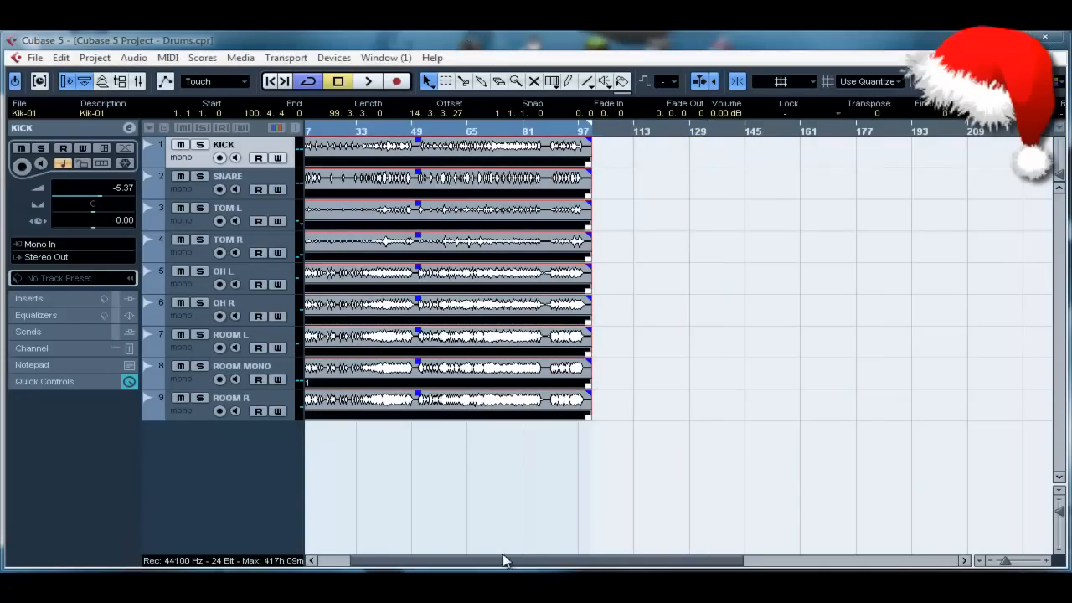
left_click_drag(508, 548, 318, 551)
key("h")
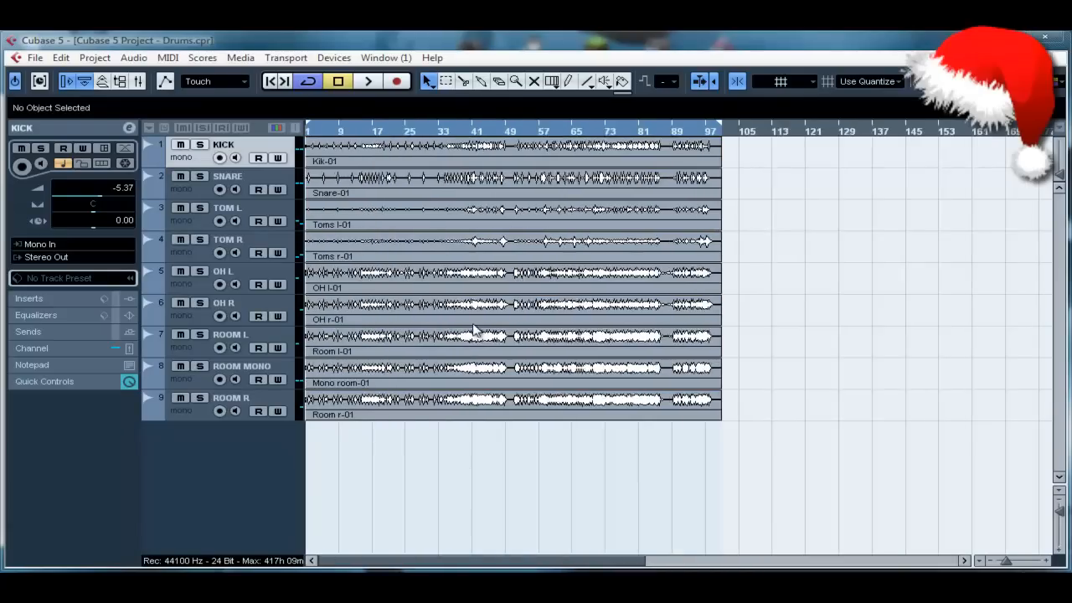
key("h")
key("h")
key("h")
key("h")
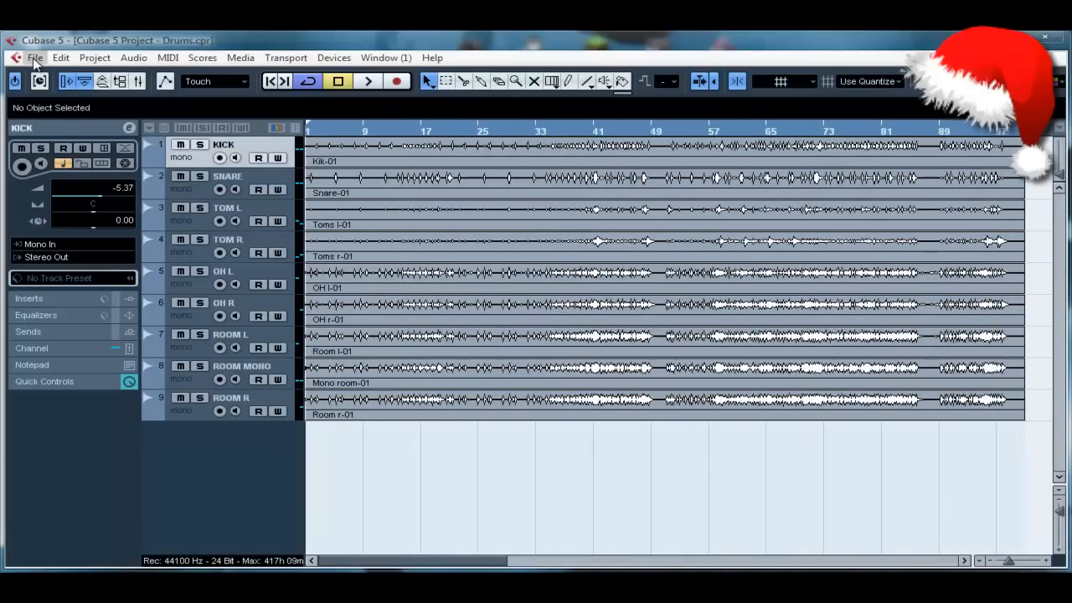
Bring up Export Audio Mixdown and enable Channel Batch Export
left_click(35, 57)
left_click(68, 329)
left_click(335, 354)
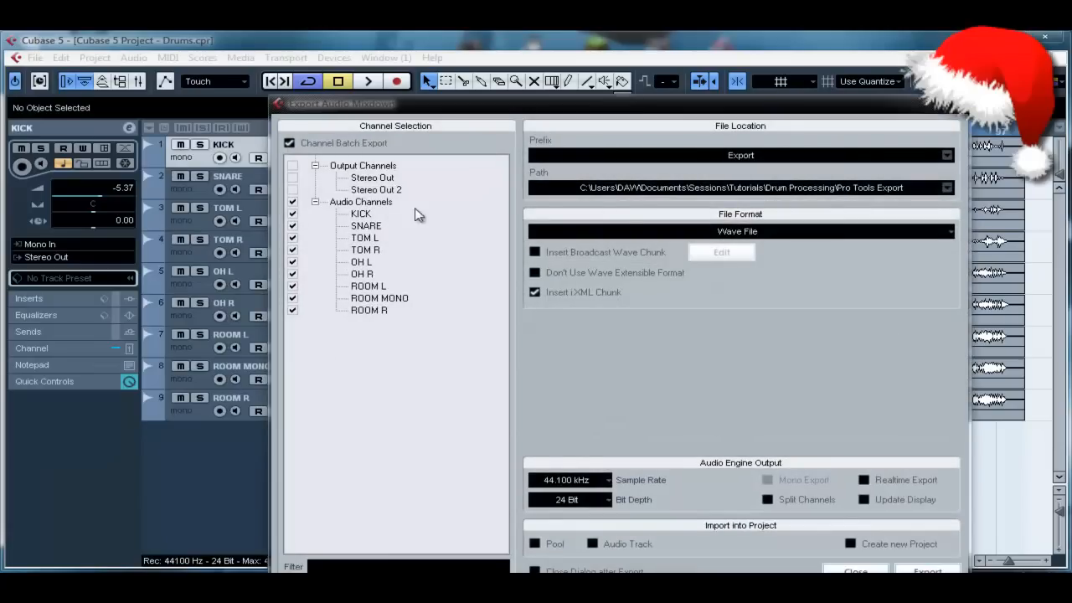
left_click(289, 143)
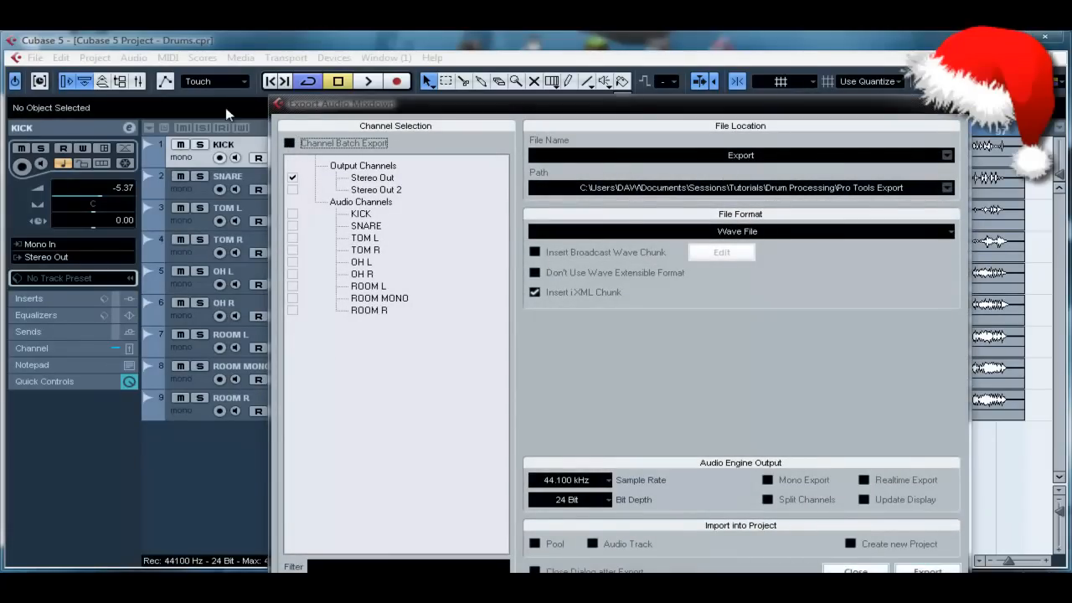
left_click(290, 144)
Confirm all nine drum Audio Channels are ticked for export, with Stereo Out excluded
left_click(293, 204)
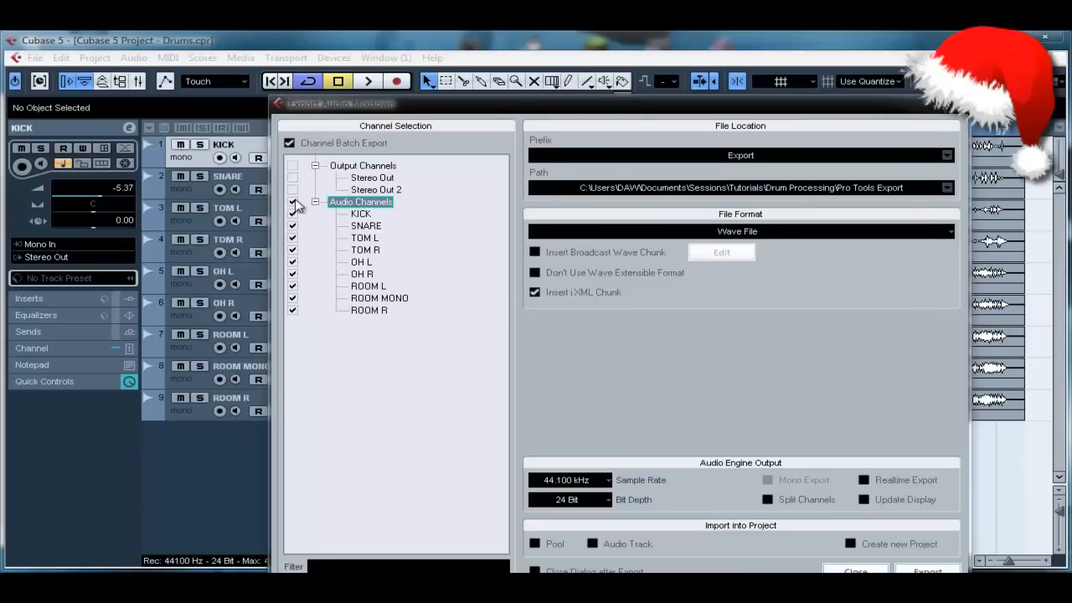
left_click(365, 225)
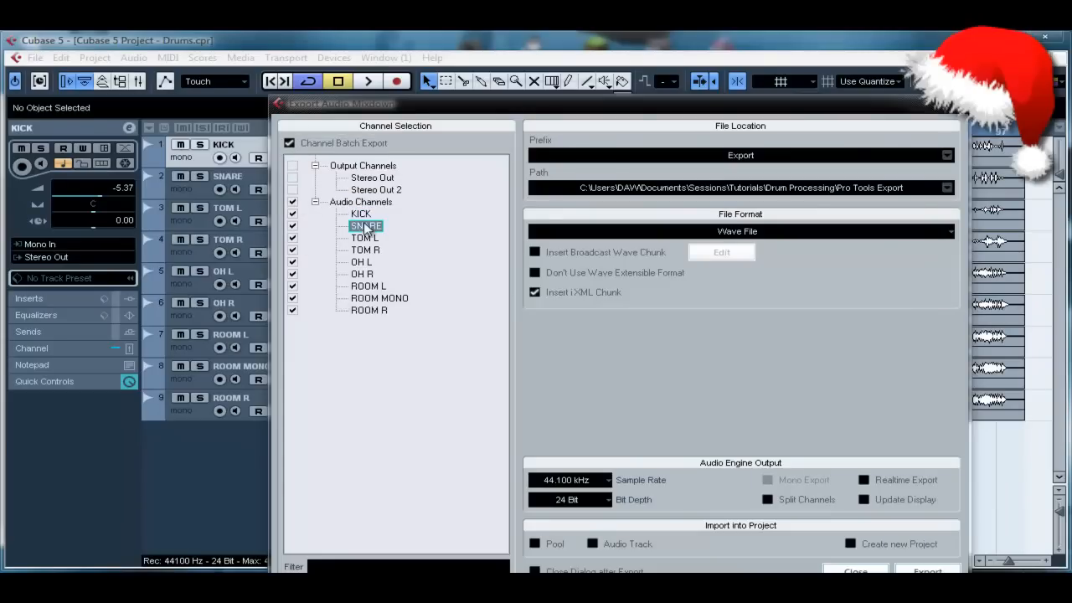
left_click(365, 249)
left_click(362, 262)
left_click(368, 285)
left_click(379, 299)
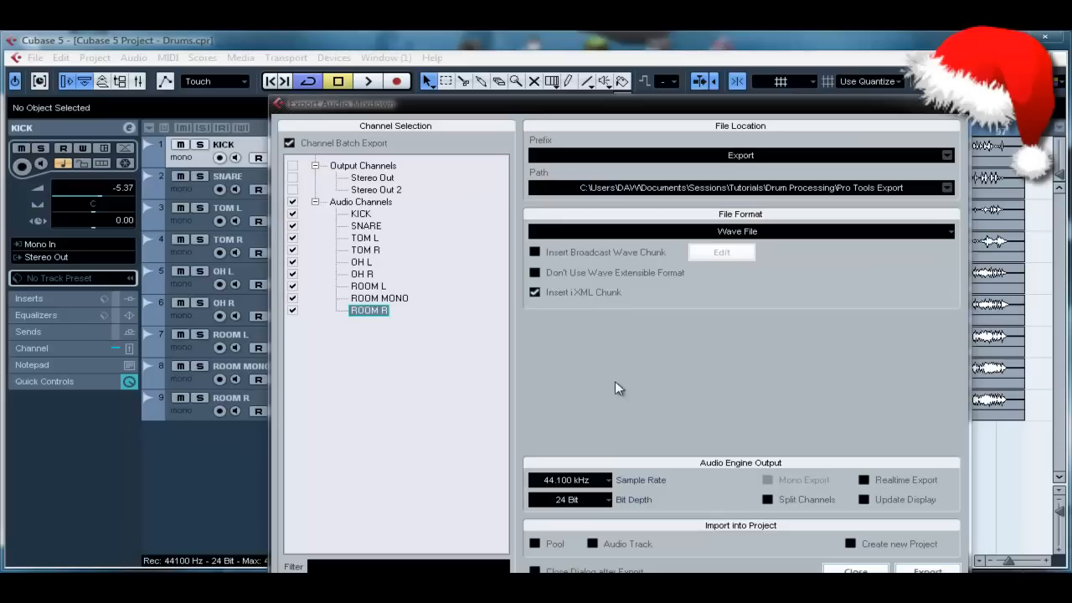
Keep the export file-name prefix as 'Export'
left_click_drag(673, 106, 612, 67)
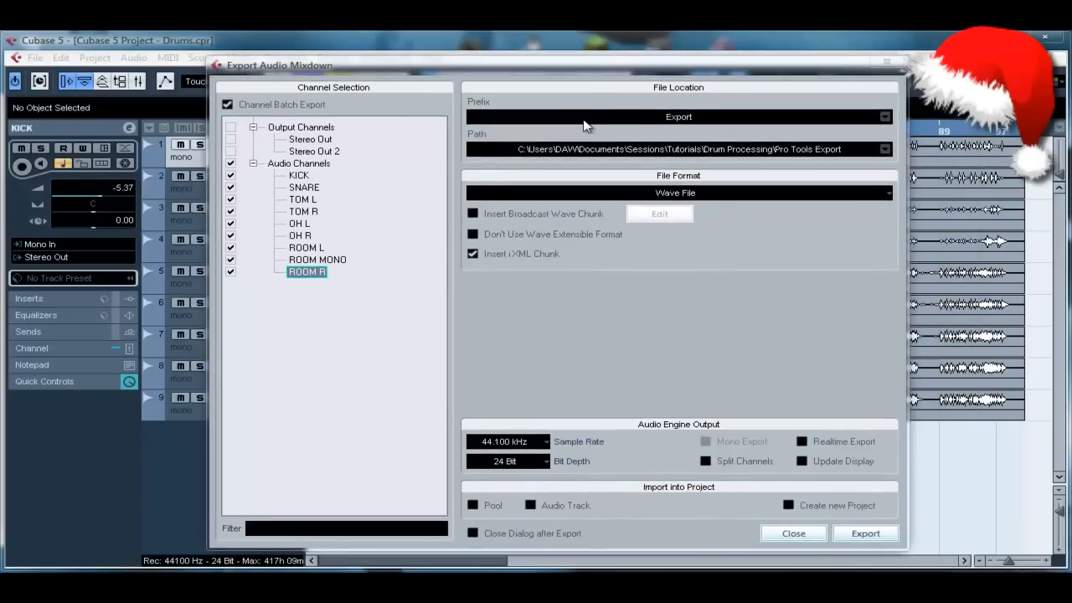
double_click(706, 117)
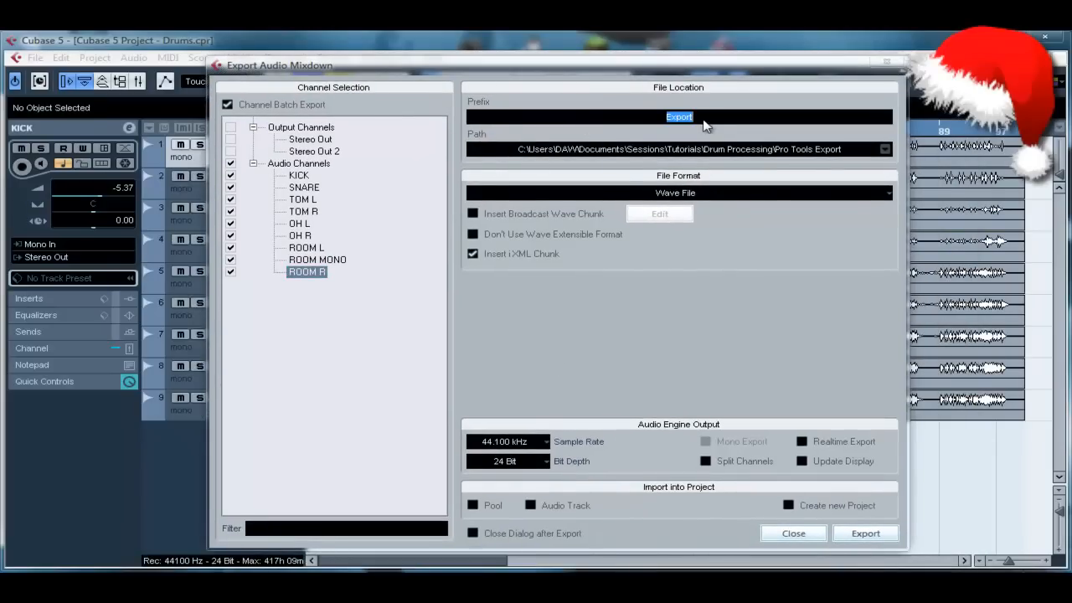
left_click(706, 124)
left_click(658, 117)
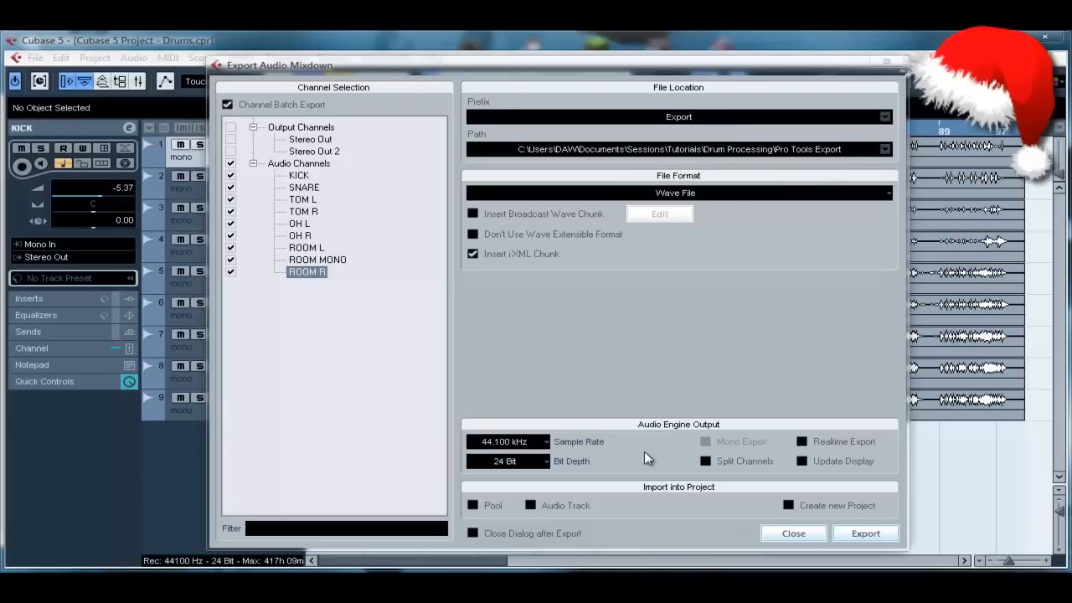
Keep 44.100 kHz sample rate and 24 Bit depth, and tick Close Dialog after Export
left_click(546, 441)
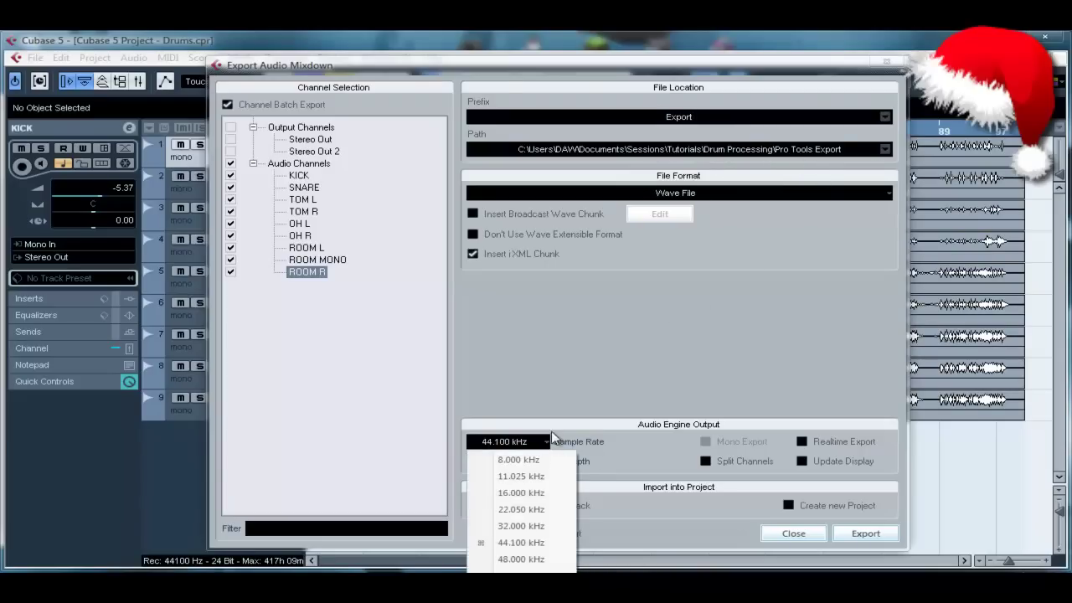
left_click(572, 380)
left_click(539, 474)
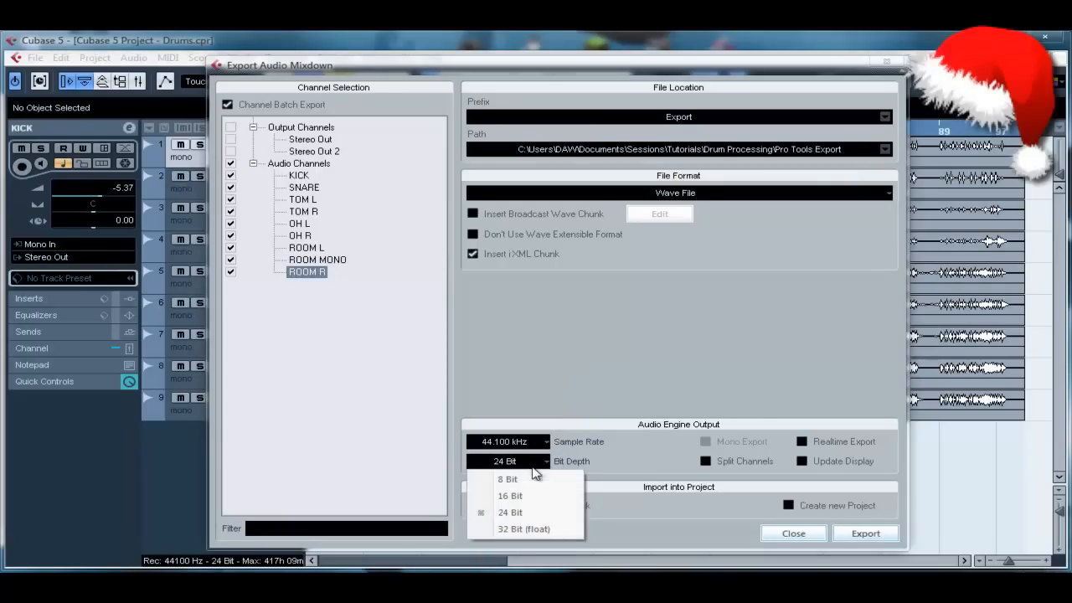
left_click(650, 385)
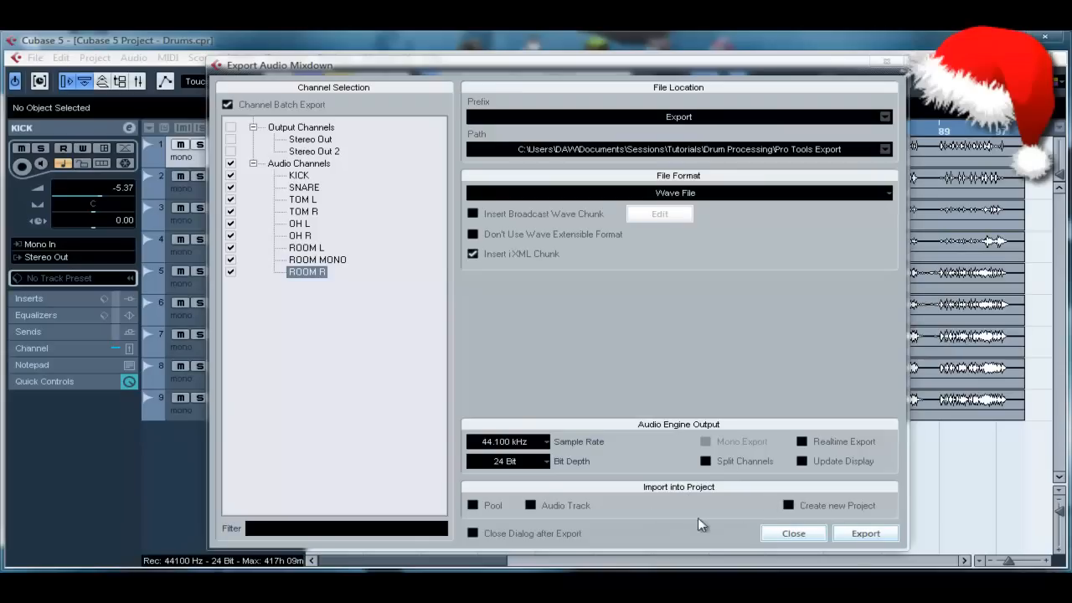
left_click(474, 534)
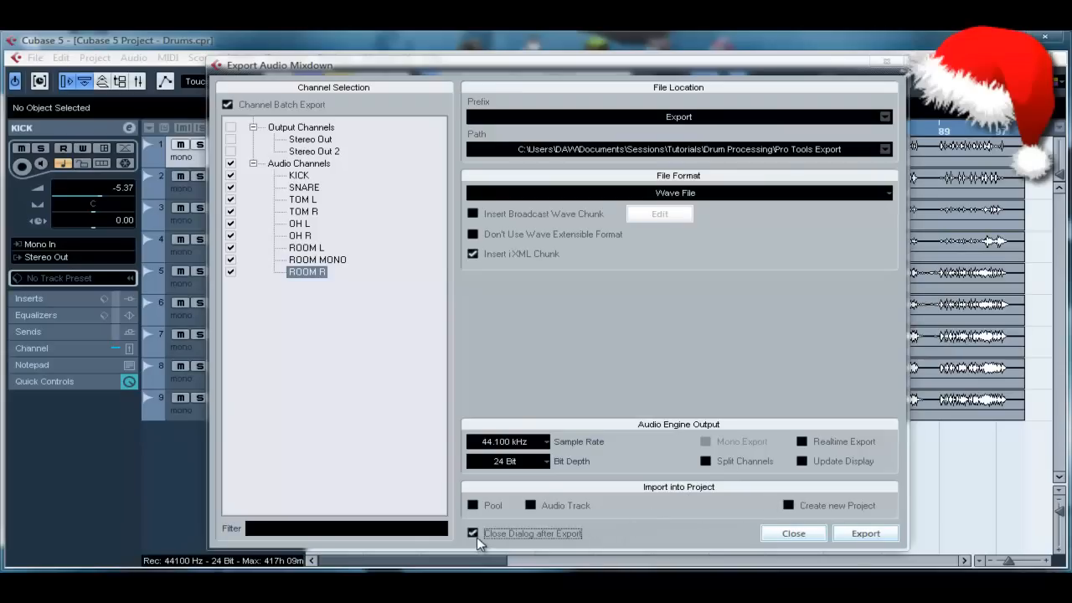
Run the Cubase export, then save a new Pro Tools session named Session Import in Protools Mix
left_click(866, 533)
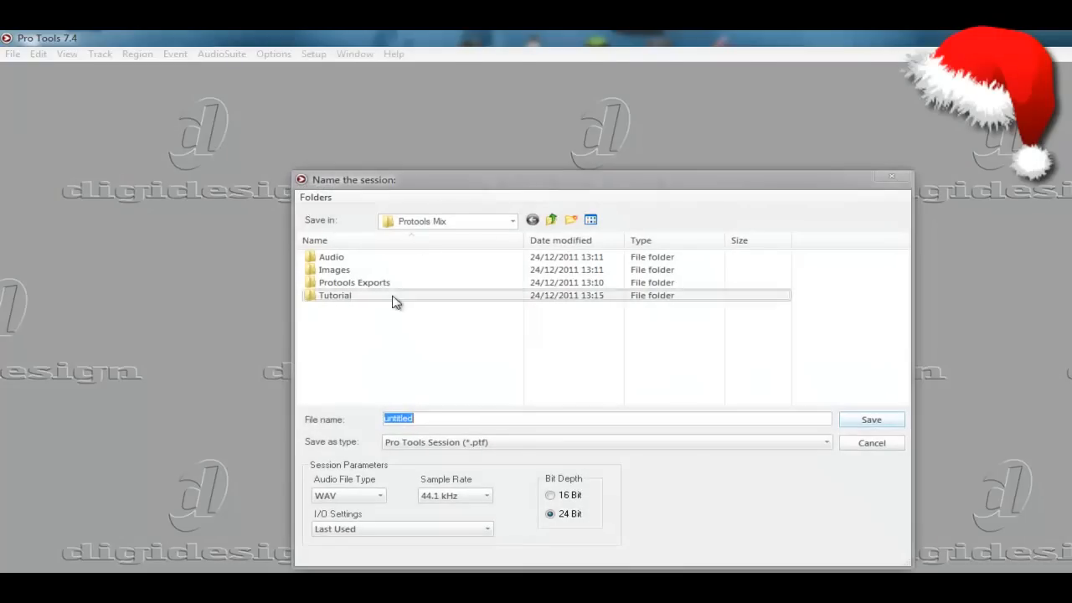
left_click(371, 333)
type("Session Import")
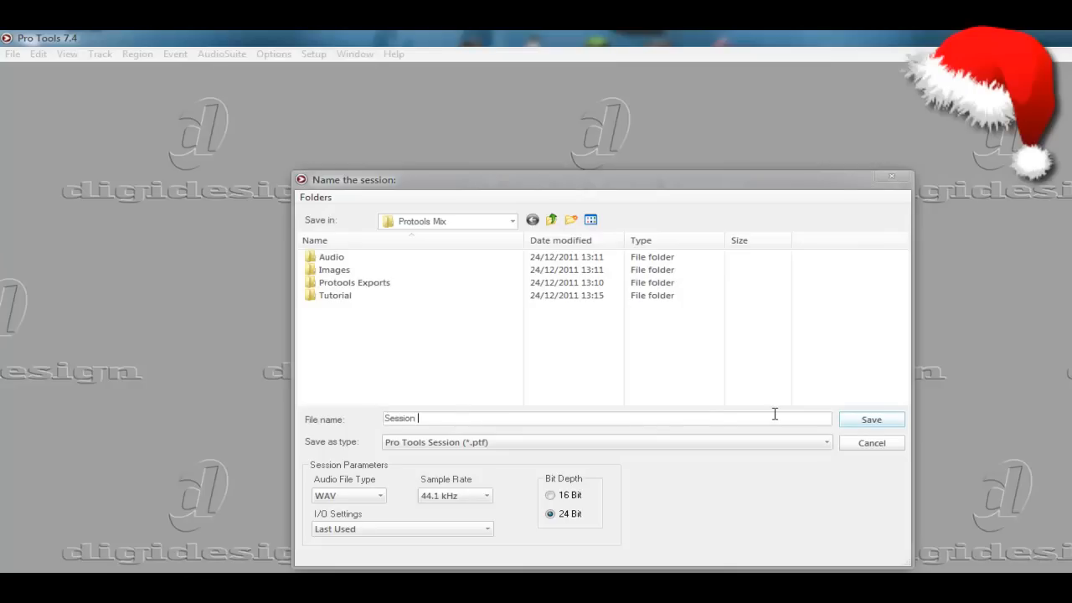
left_click(875, 421)
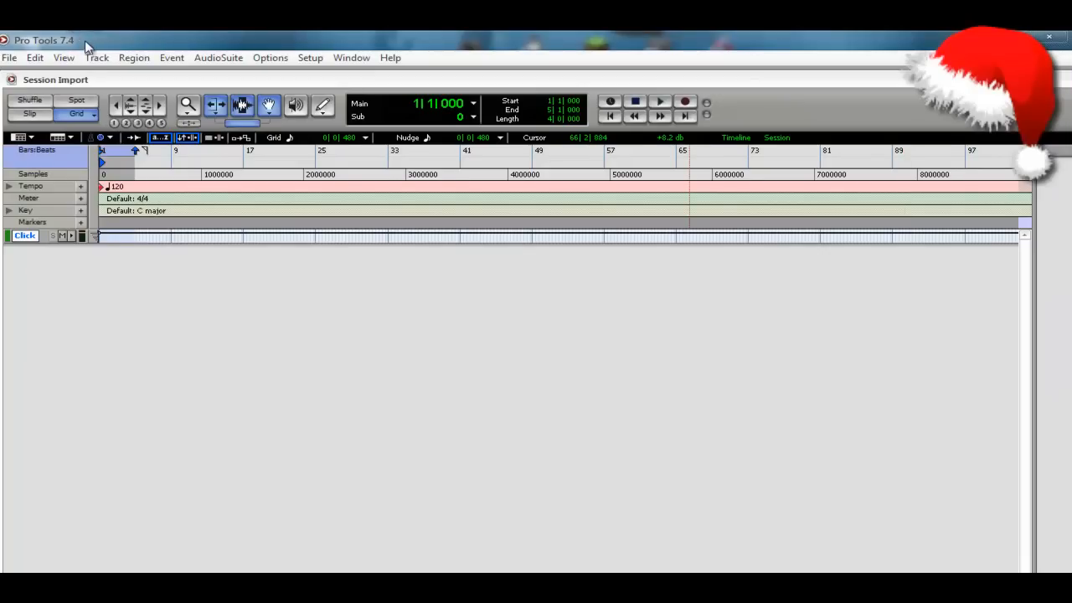
left_click_drag(85, 40, 94, 45)
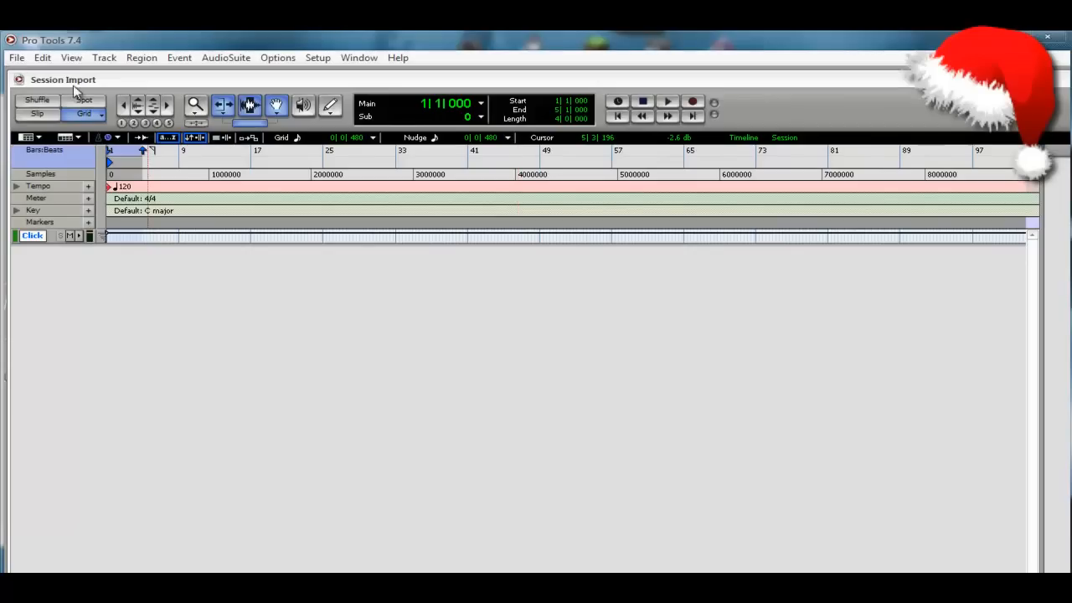
Import Audio: select all nine Export WAVs in Protools Exports and queue them with Convert Files
left_click(16, 57)
mouse_move(37, 244)
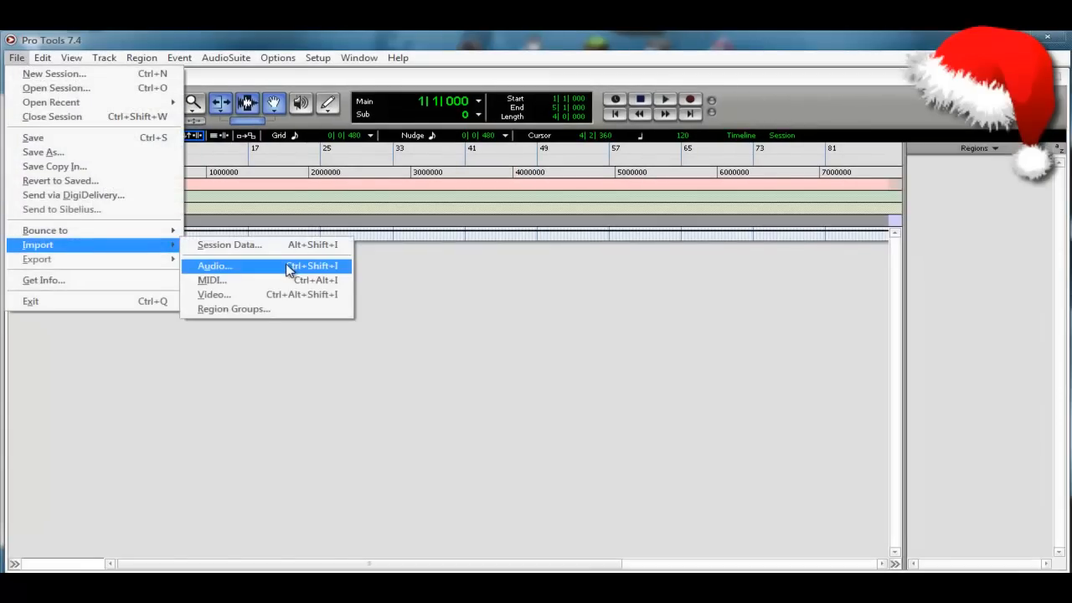
left_click(288, 268)
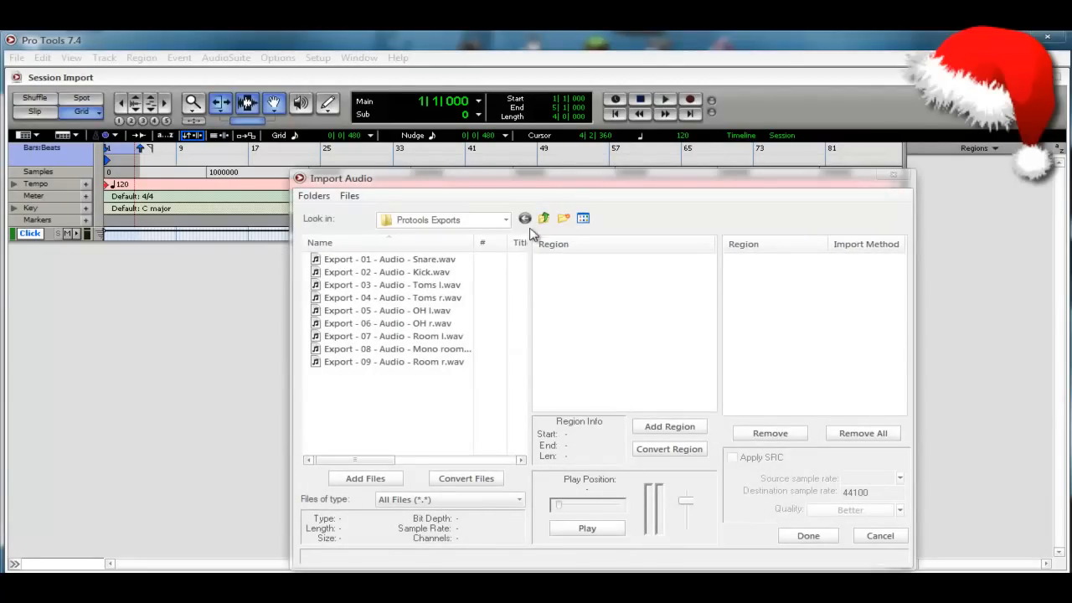
left_click_drag(414, 435, 390, 256)
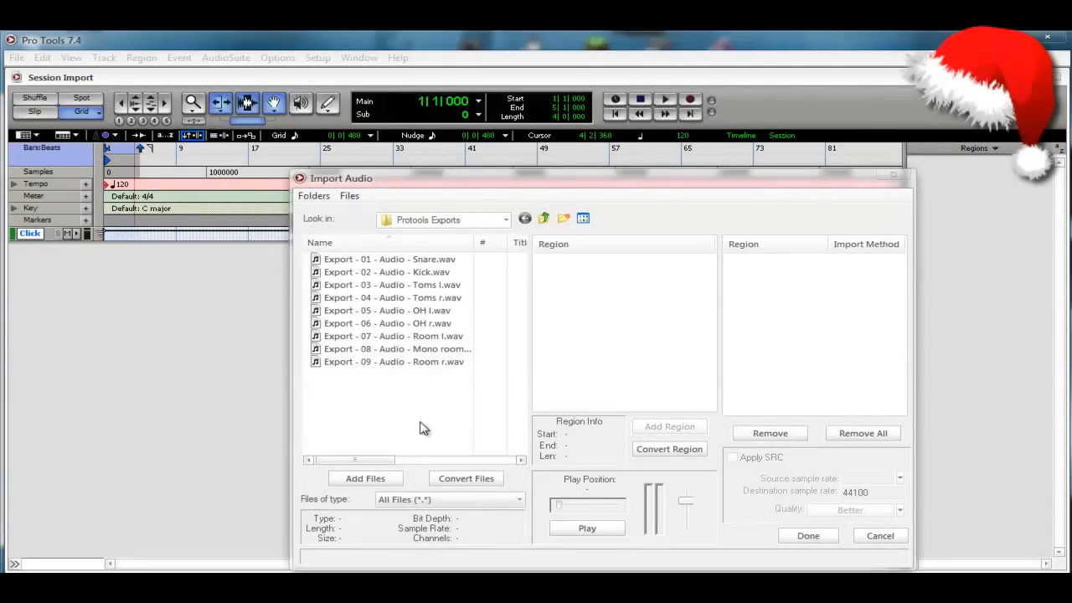
left_click_drag(424, 429, 379, 252)
left_click_drag(414, 444, 378, 247)
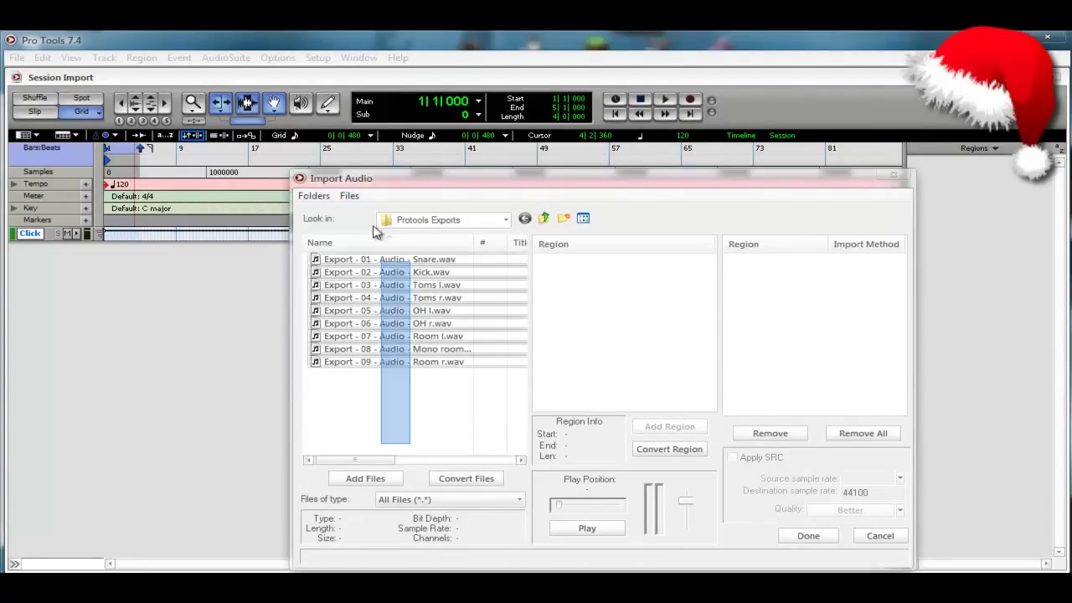
left_click(545, 219)
double_click(362, 285)
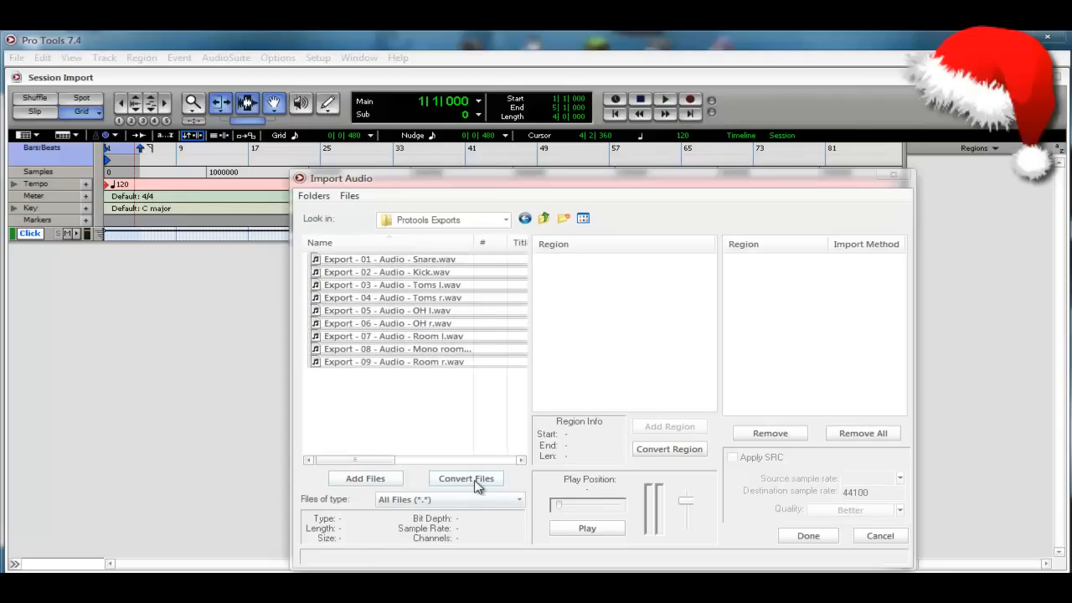
left_click(467, 479)
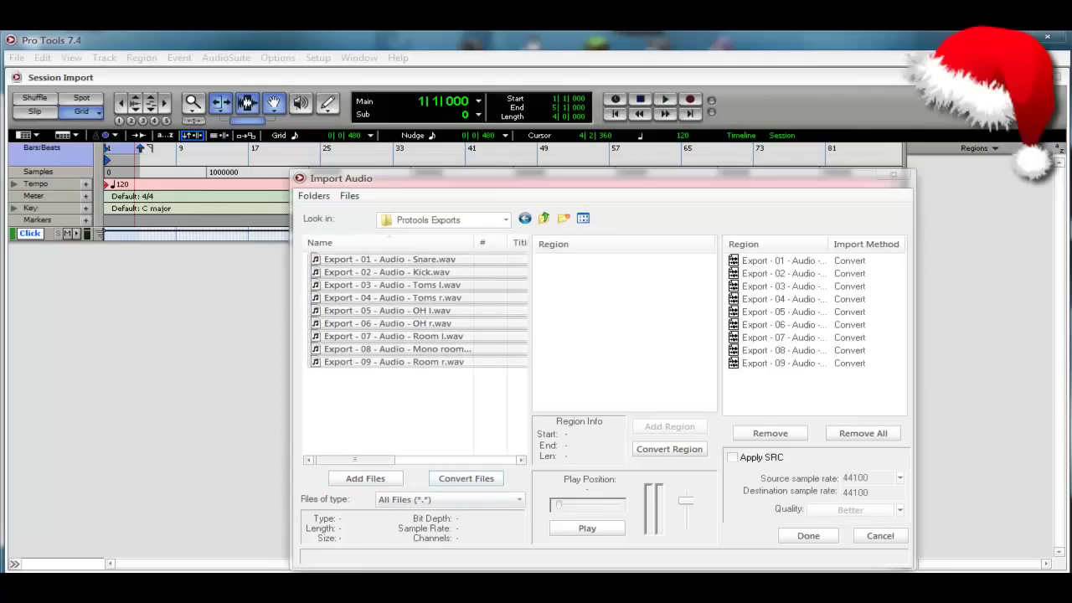
left_click(808, 536)
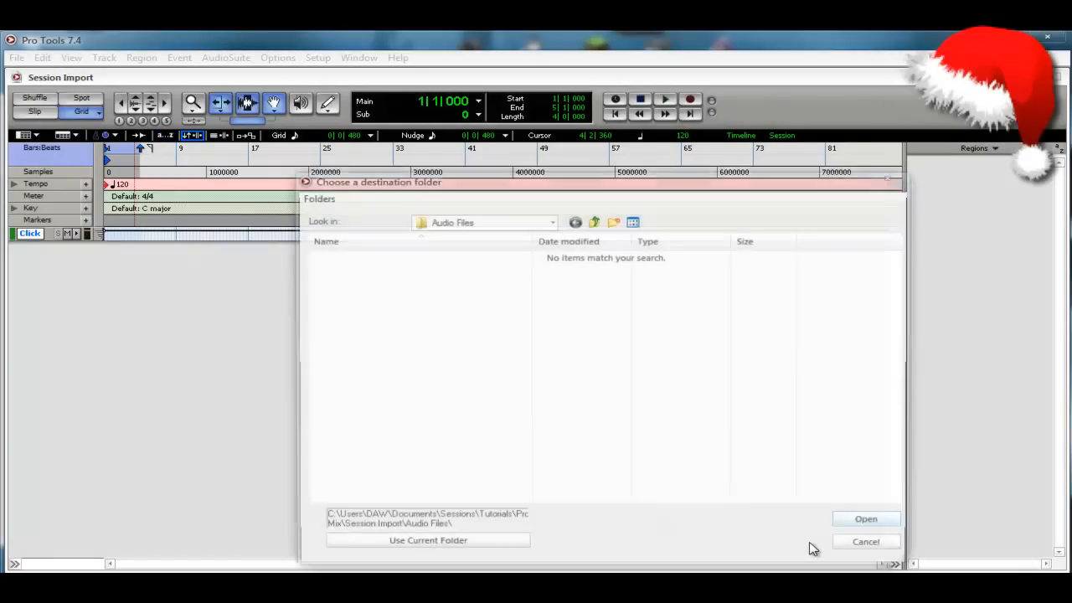
Store converted audio in the session's Audio Files folder and import as new tracks at Session Start
left_click(462, 549)
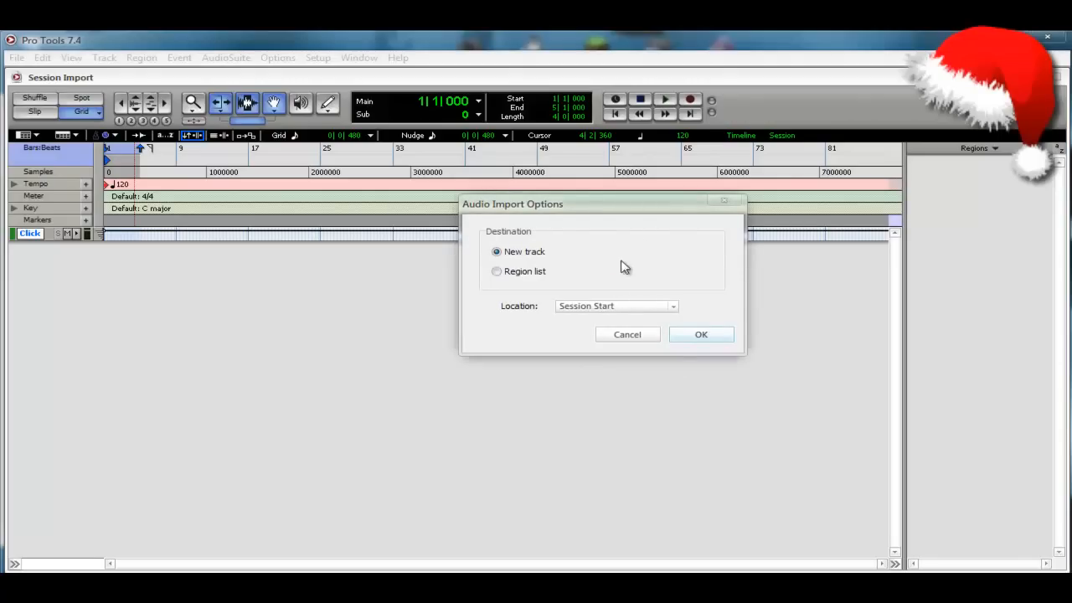
left_click_drag(589, 216, 546, 318)
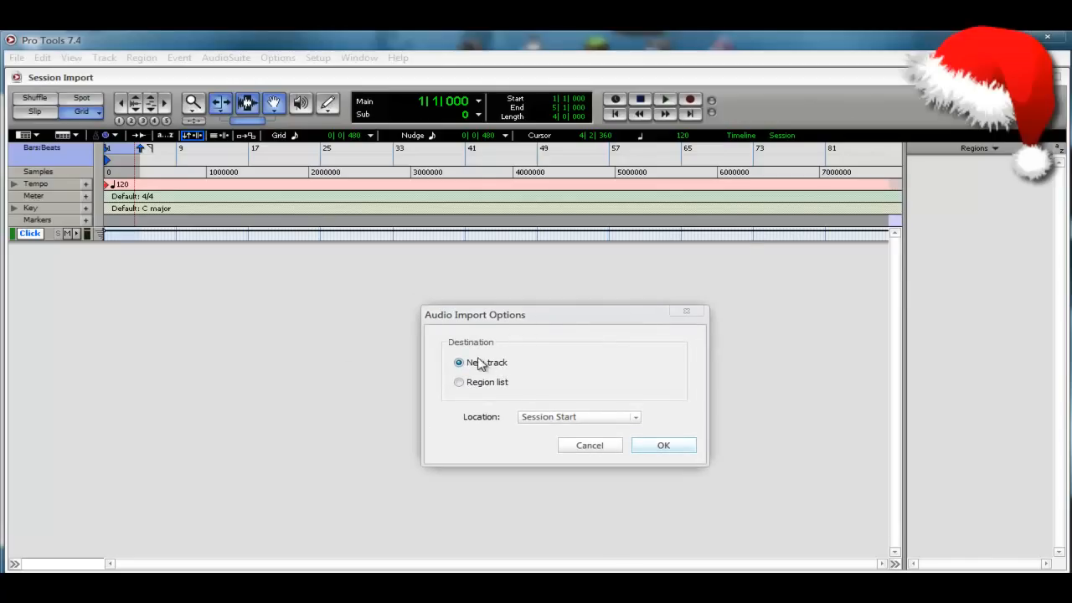
left_click(578, 416)
left_click(569, 418)
left_click(663, 445)
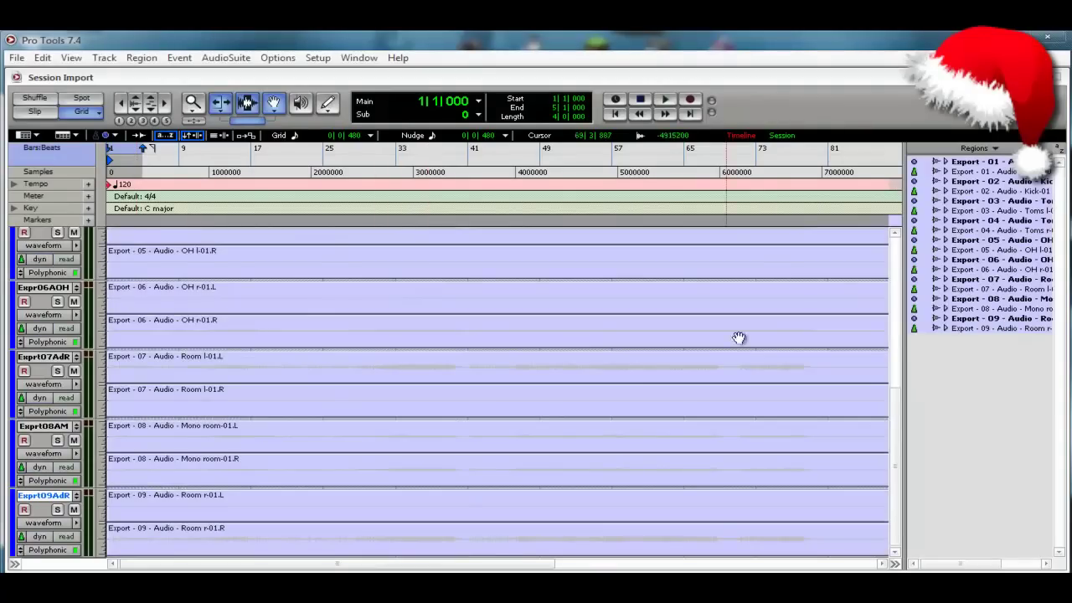
mouse_move(894, 377)
left_mouse_down()
mouse_move(898, 461)
mouse_move(896, 251)
left_mouse_up()
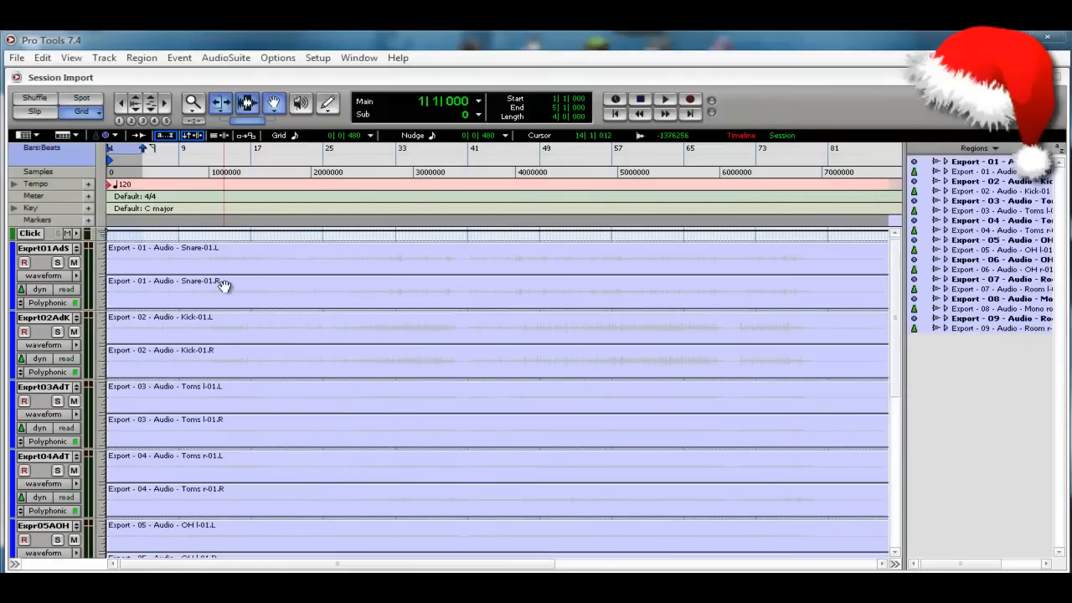
left_click(223, 285)
left_click(232, 360)
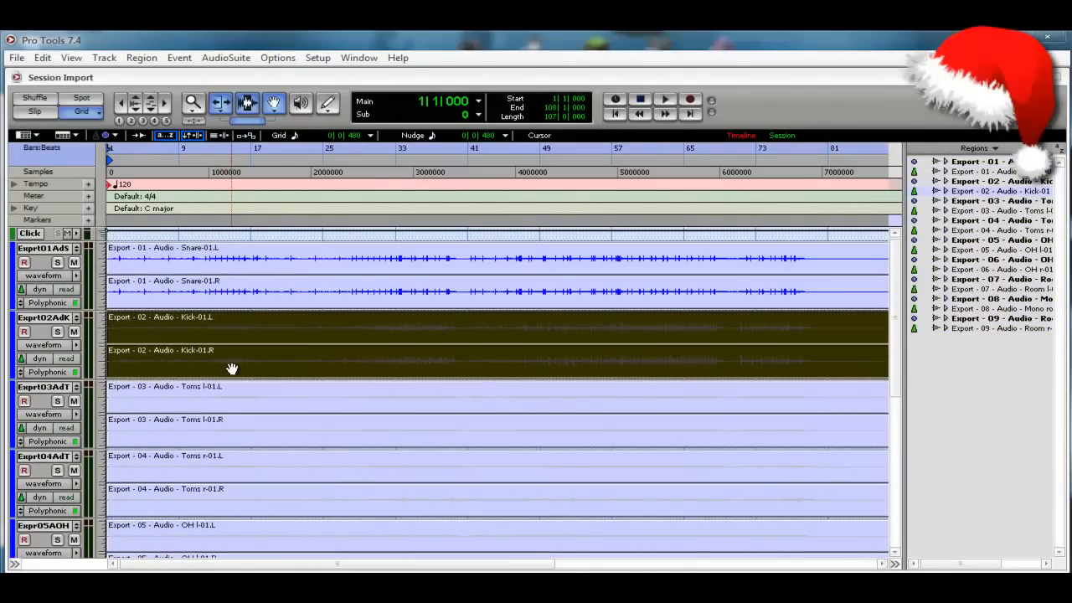
left_click(326, 297)
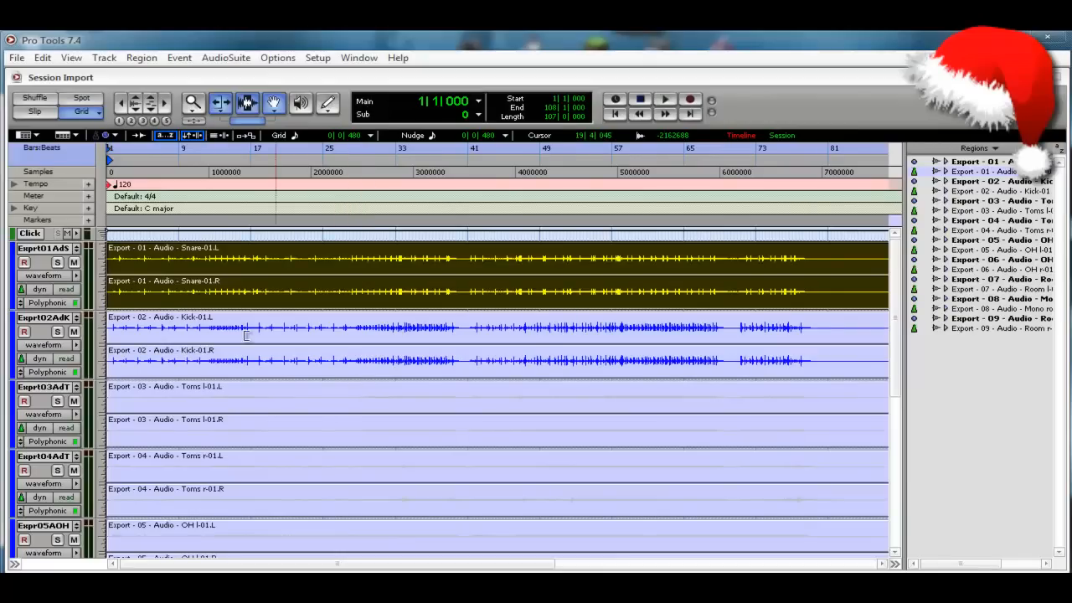
double_click(44, 247)
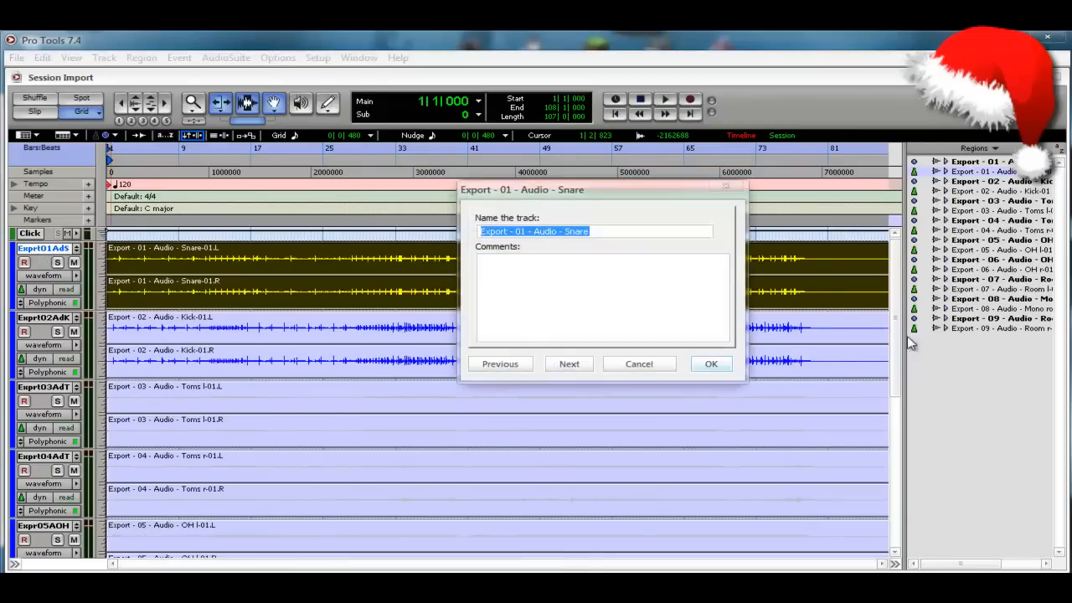
left_click(569, 363)
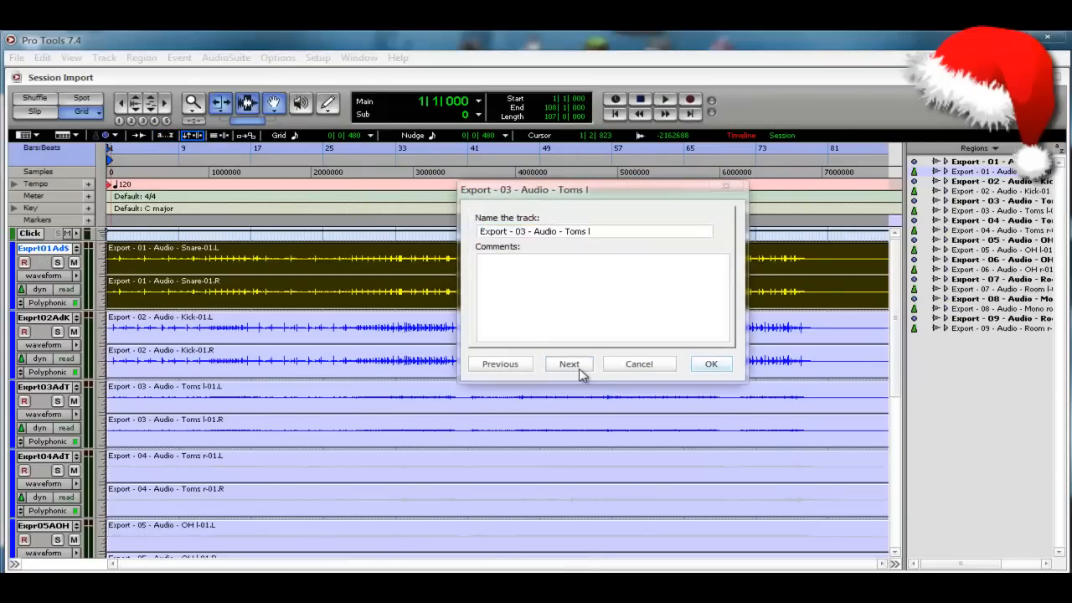
left_click(569, 363)
left_click(569, 363)
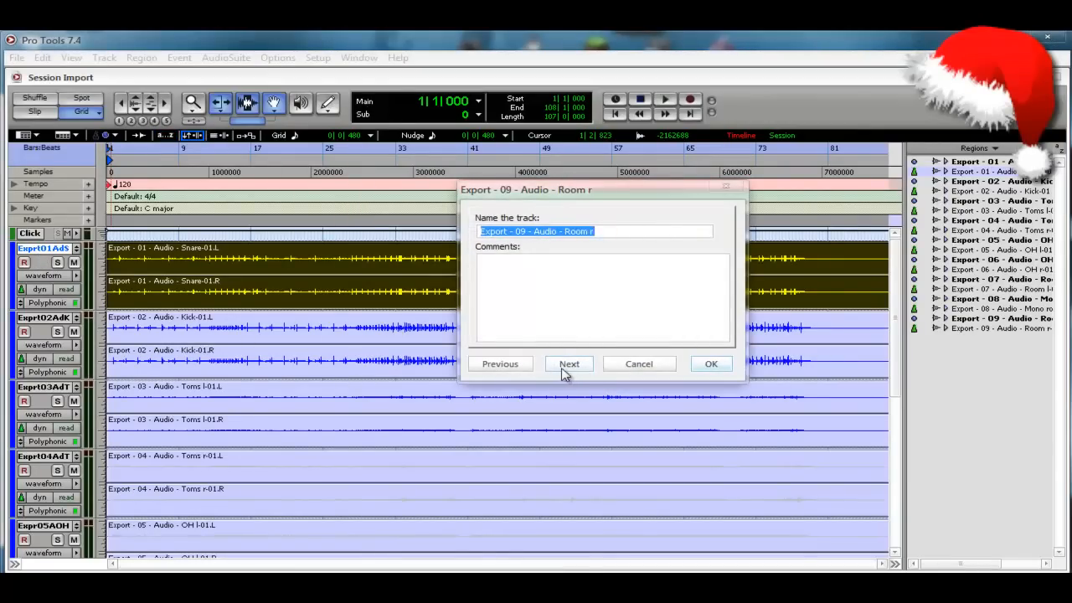
left_click(569, 363)
left_click(500, 363)
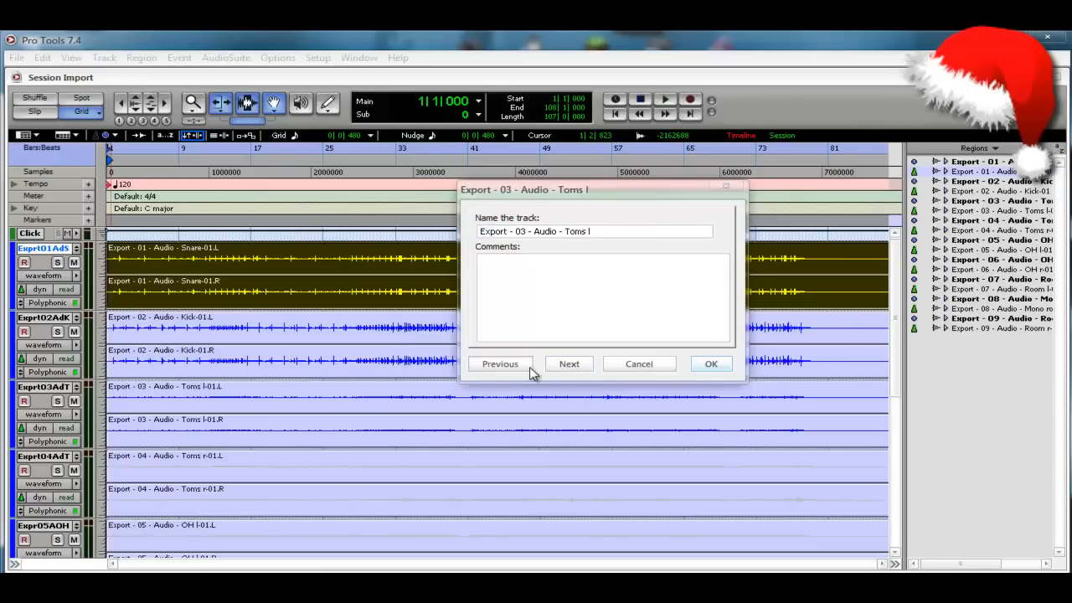
left_click(500, 364)
left_click(581, 370)
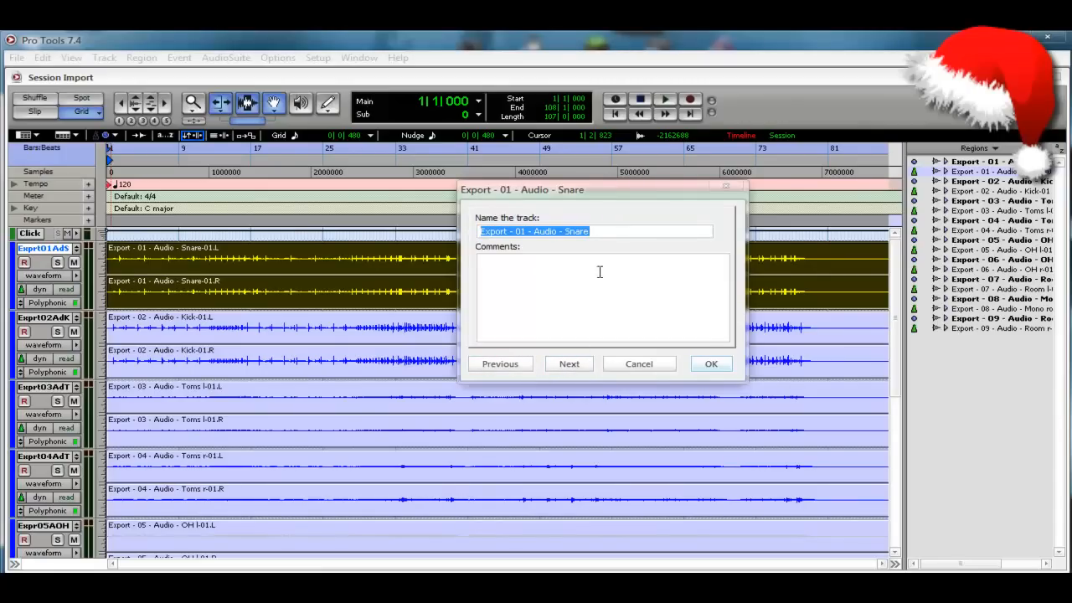
left_click(566, 233)
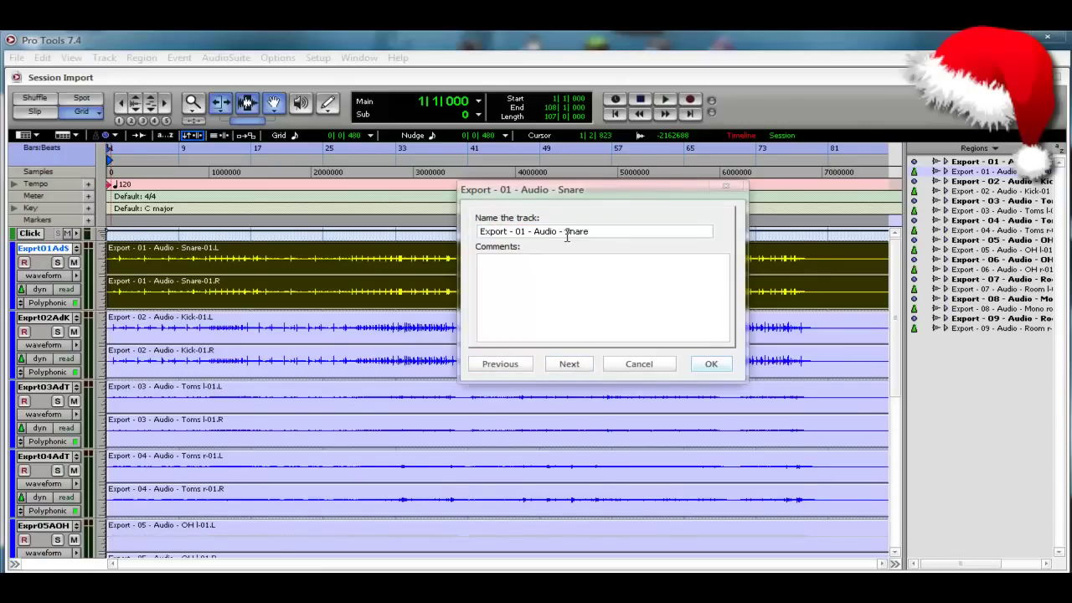
left_click(645, 363)
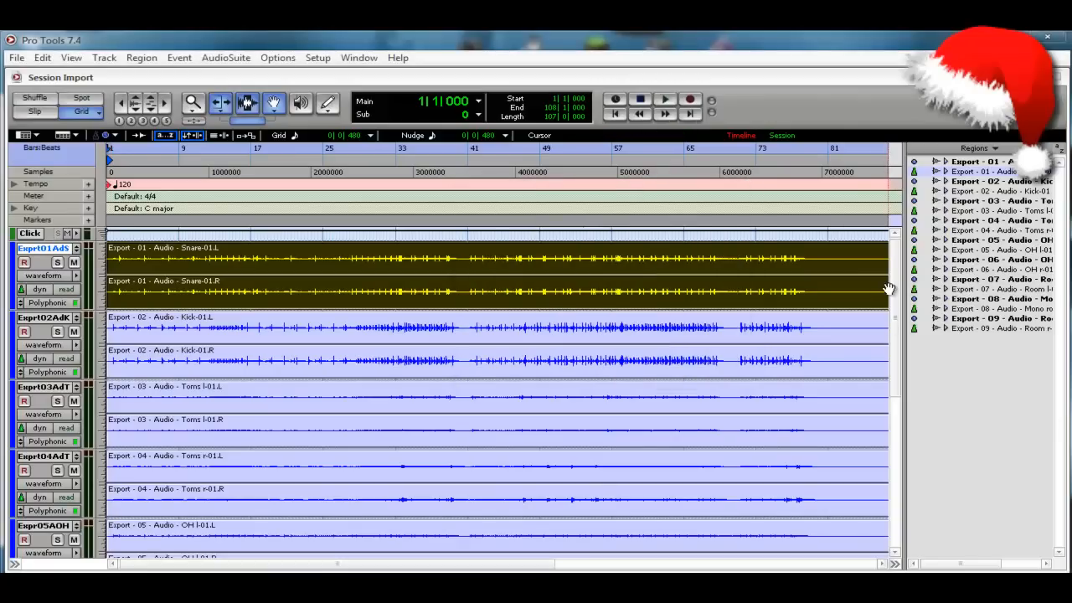
scroll(899, 327, "down", 1)
left_click_drag(899, 326, 891, 487)
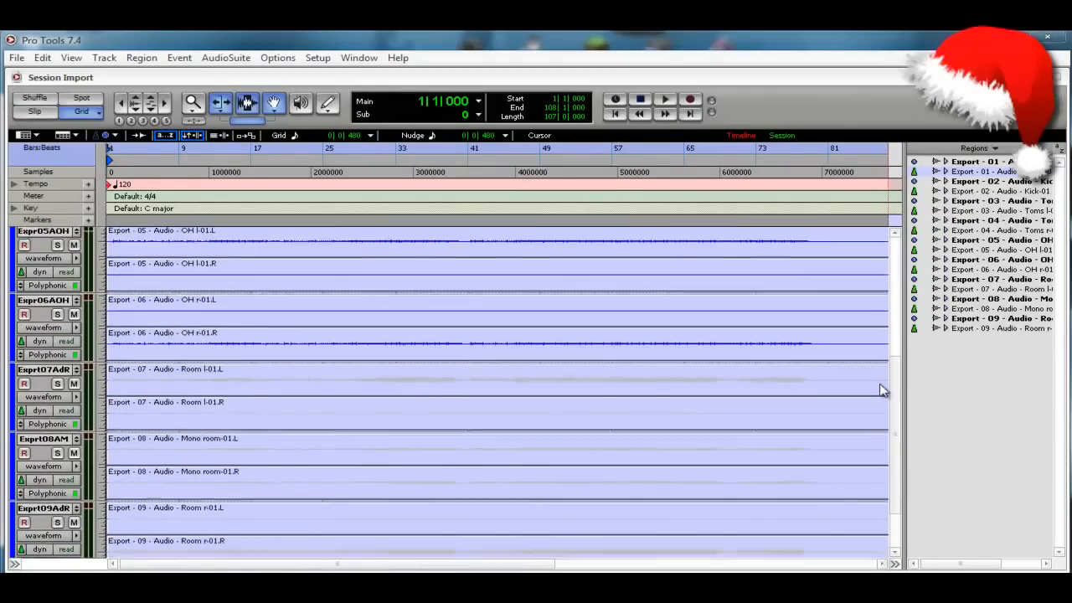
left_click_drag(891, 488, 896, 251)
Flip to the Mix window and back, then hide the regions list to widen the tracks
key("ctrl+equal")
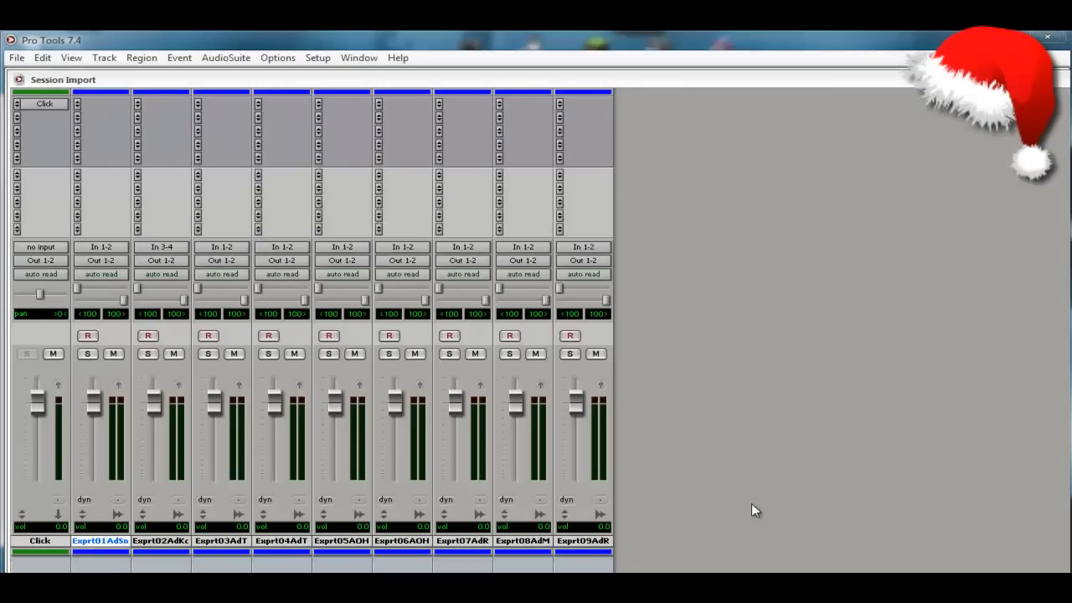
key("ctrl+equal")
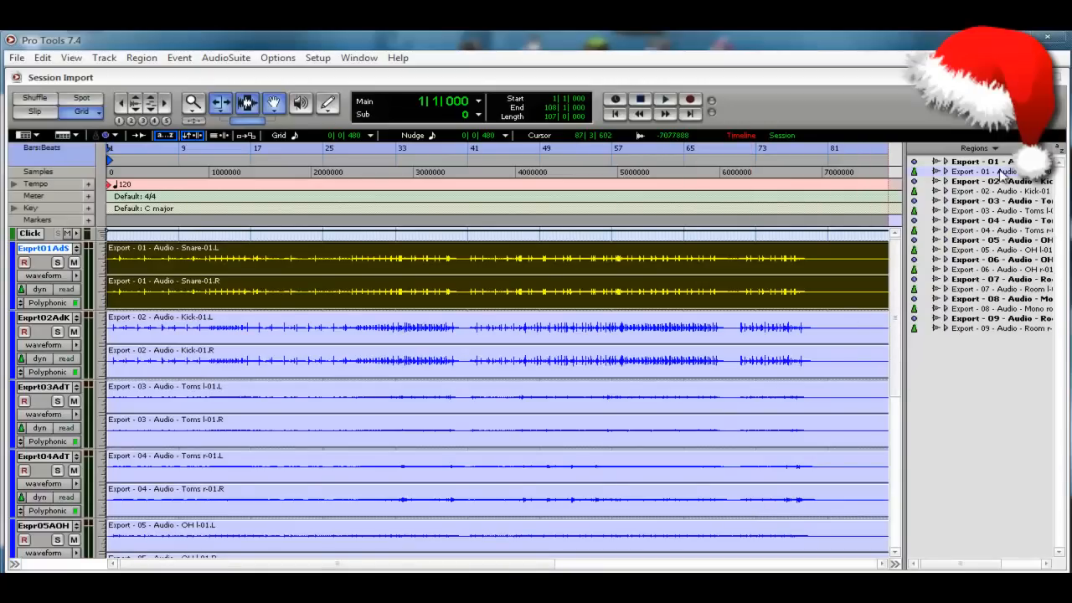
left_click(995, 148)
left_click(1057, 142)
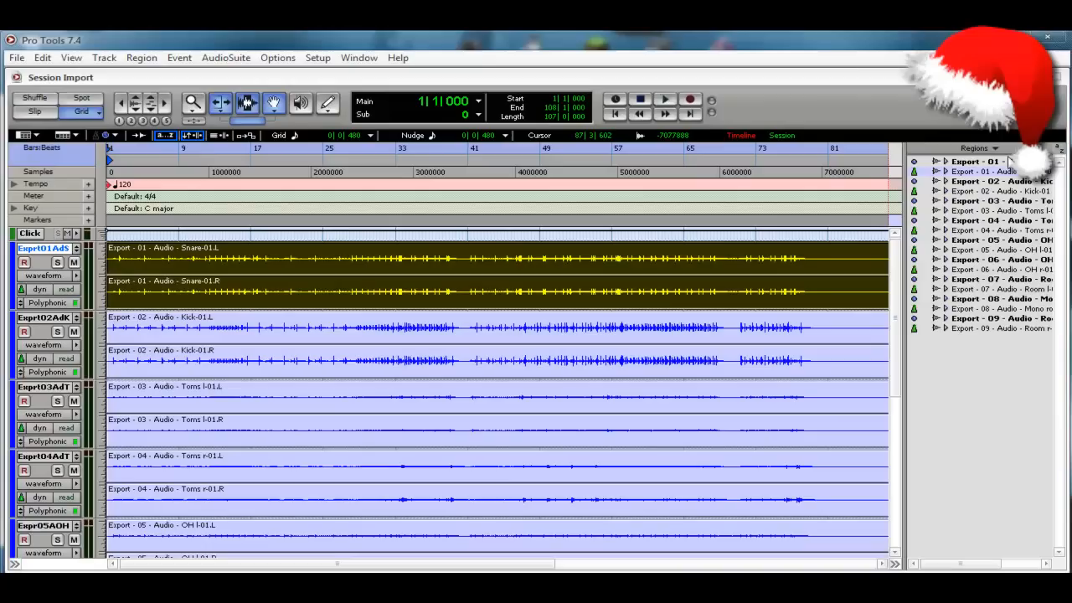
left_click(895, 563)
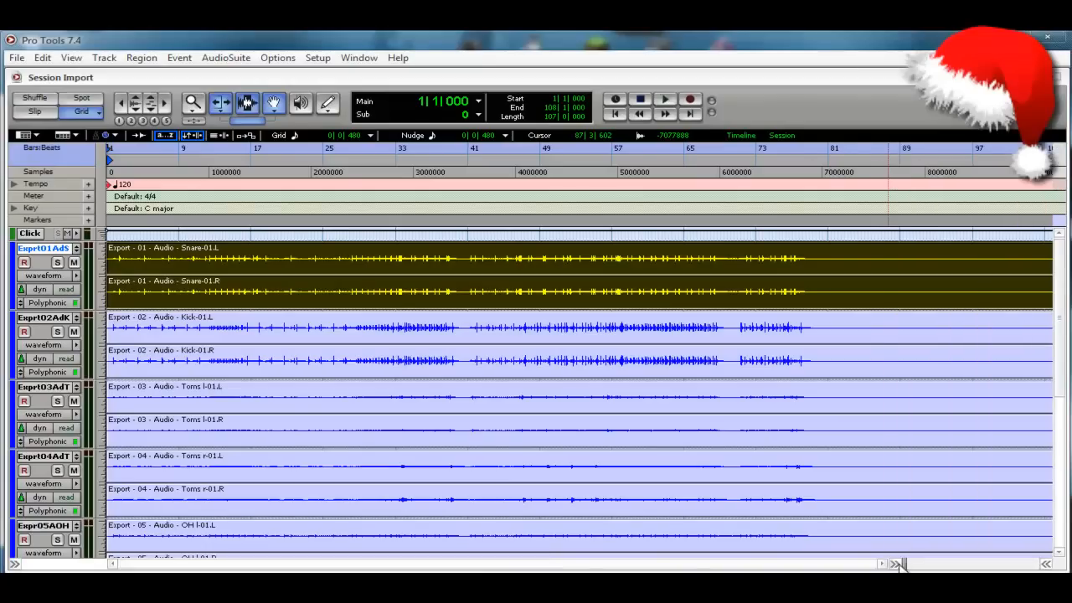
scroll(1060, 315, "down", 5)
scroll(1059, 314, "down", 3)
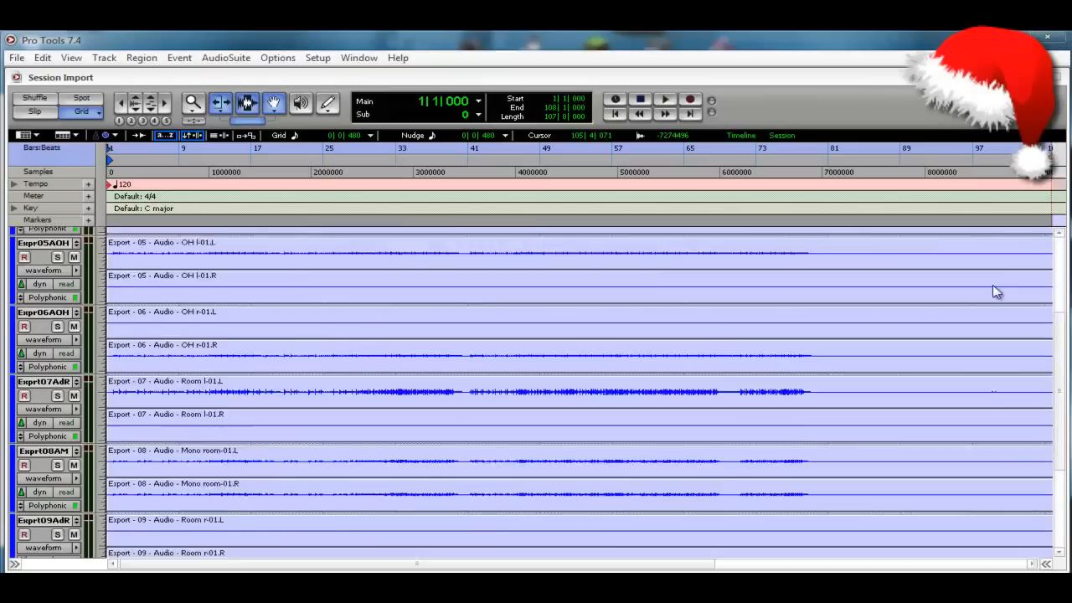
scroll(1004, 293, "up", 8)
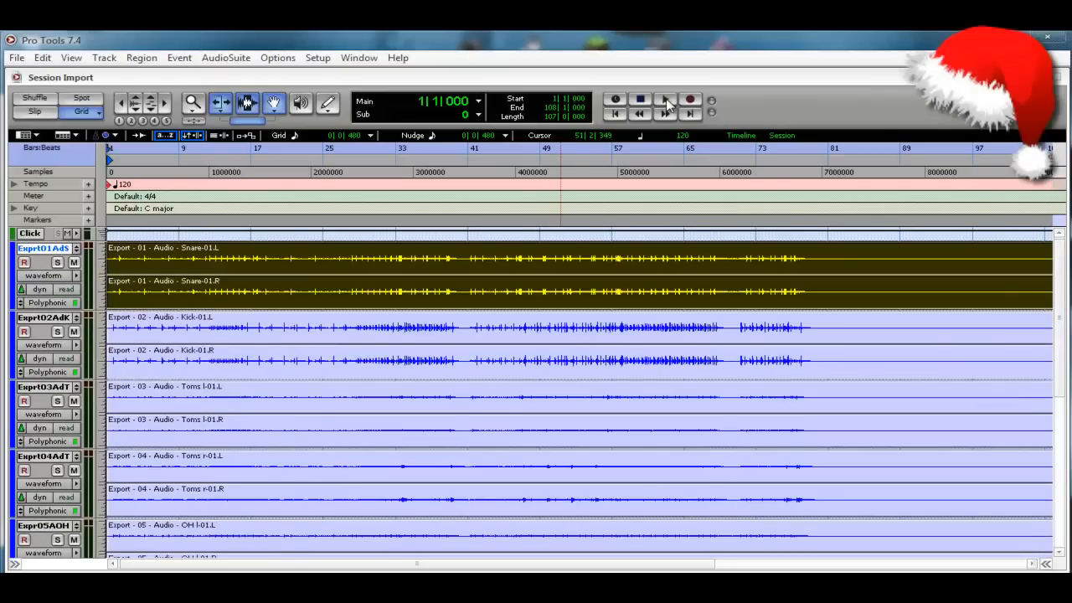
Play the imported drums and mute the Click track, then stop
left_click(665, 100)
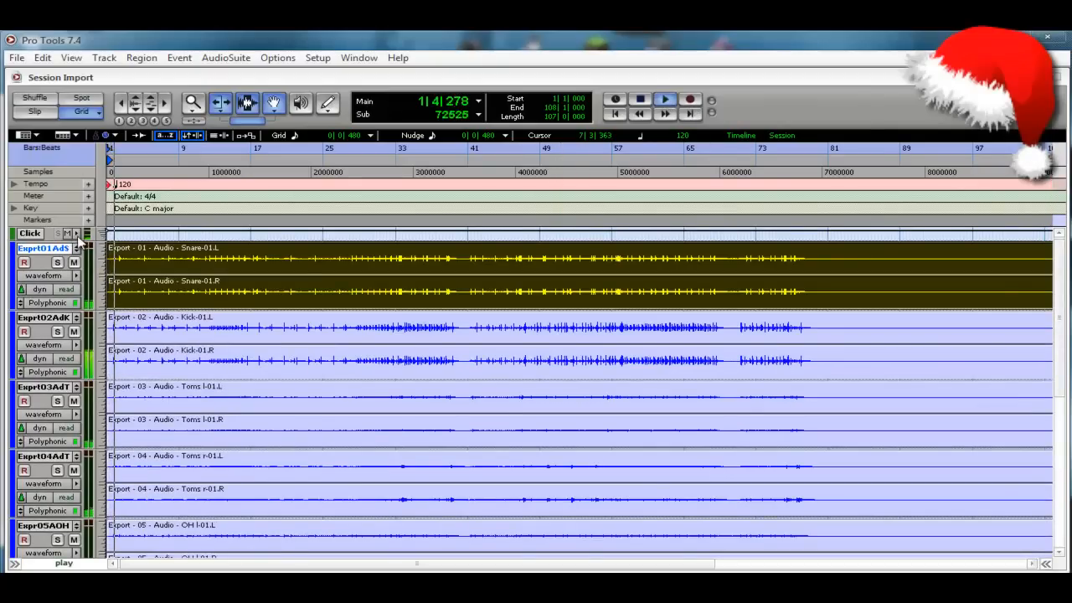
left_click(87, 233)
left_click(101, 259)
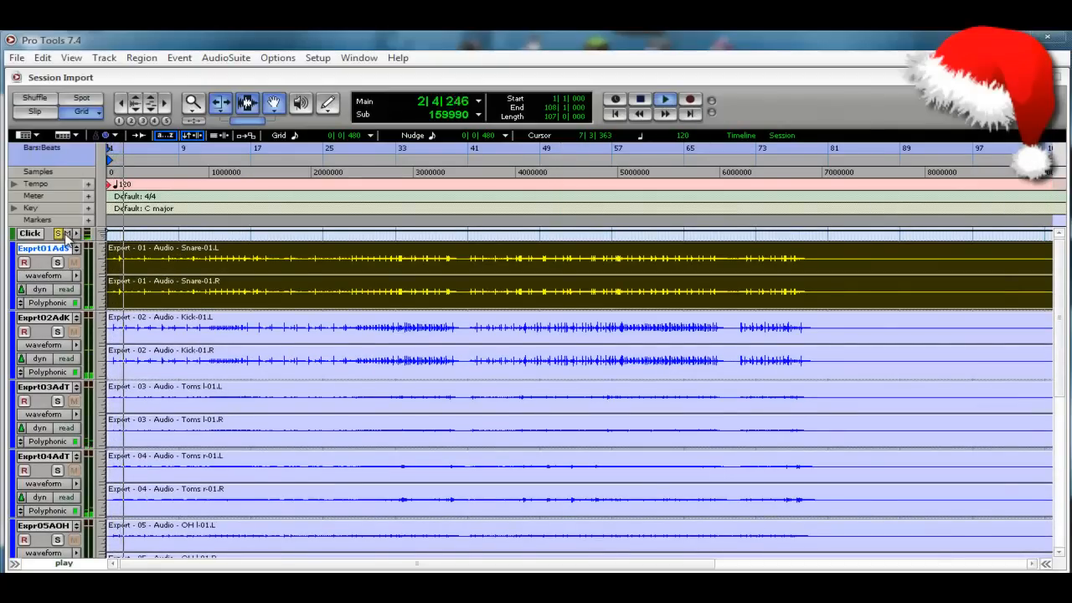
left_click(68, 234)
left_click(58, 234)
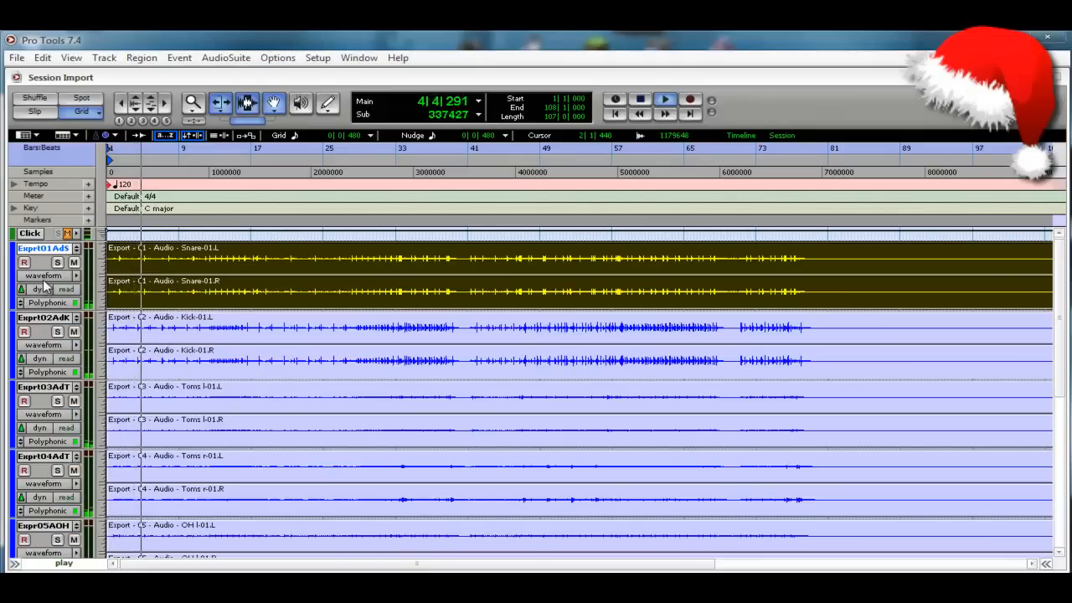
key("space")
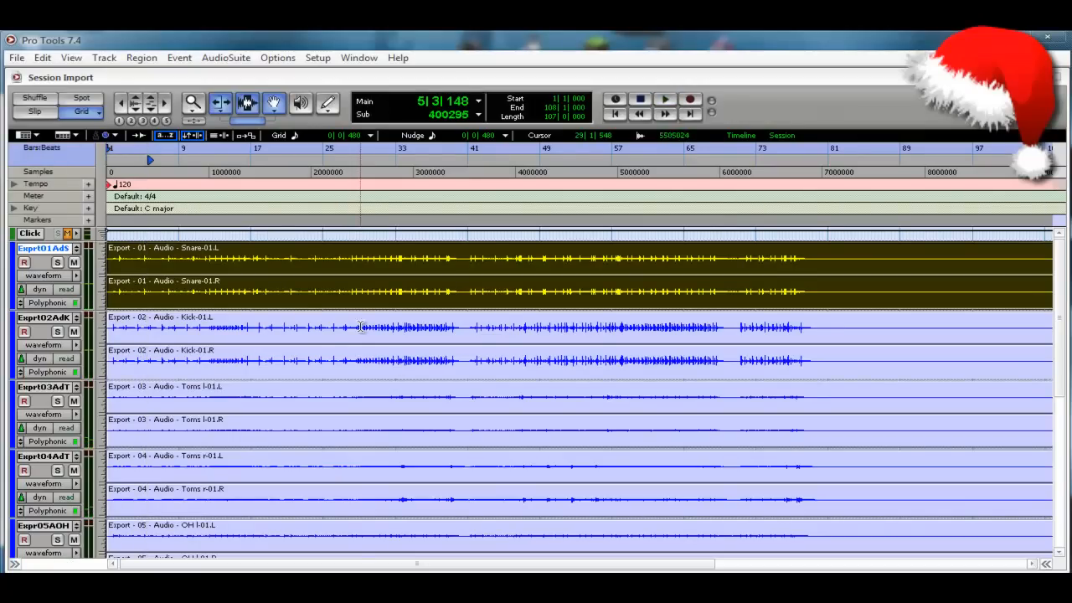
Play back the drums again from bar 29, then stop
left_click(360, 327)
key("space")
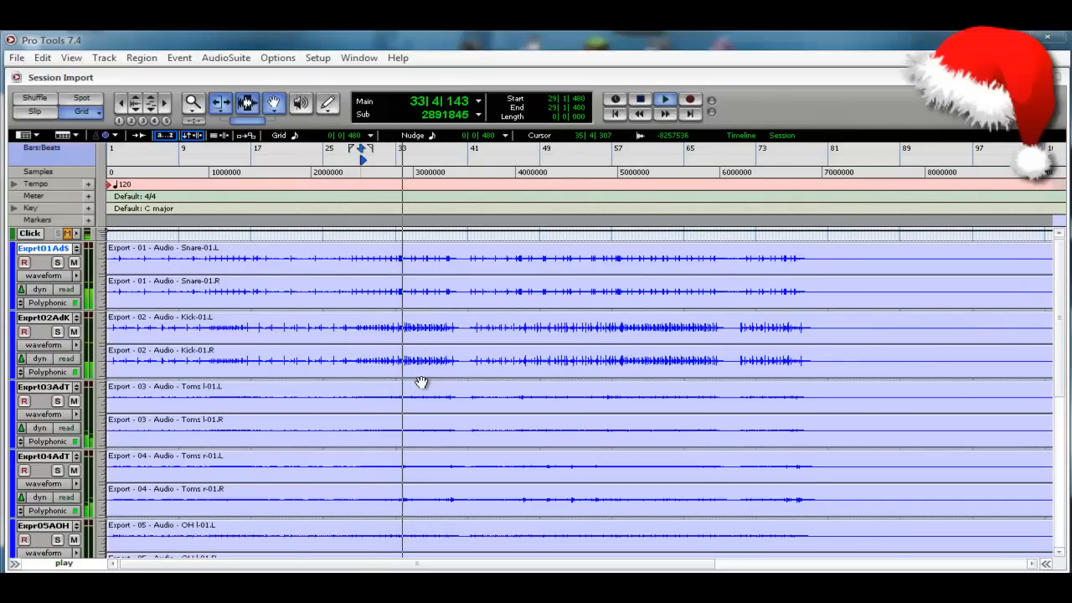
key("space")
scroll(488, 427, "down", 4)
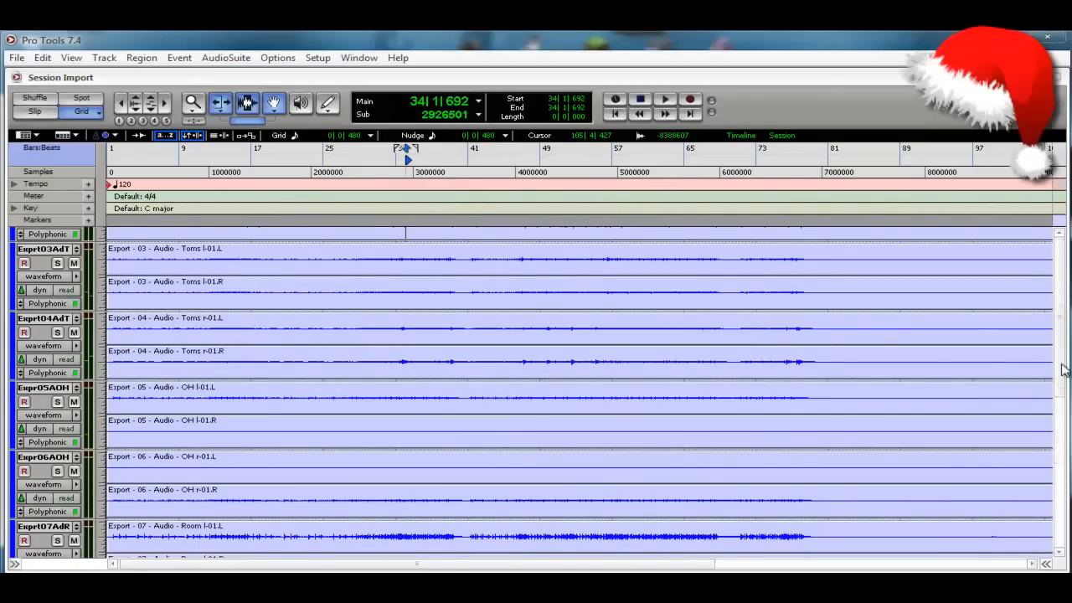
mouse_move(1061, 352)
left_mouse_down()
mouse_move(1065, 492)
mouse_move(1057, 326)
left_mouse_up()
Play the drums while watching the Mix window meters, then stop and return to bar 1
key("ctrl+equal")
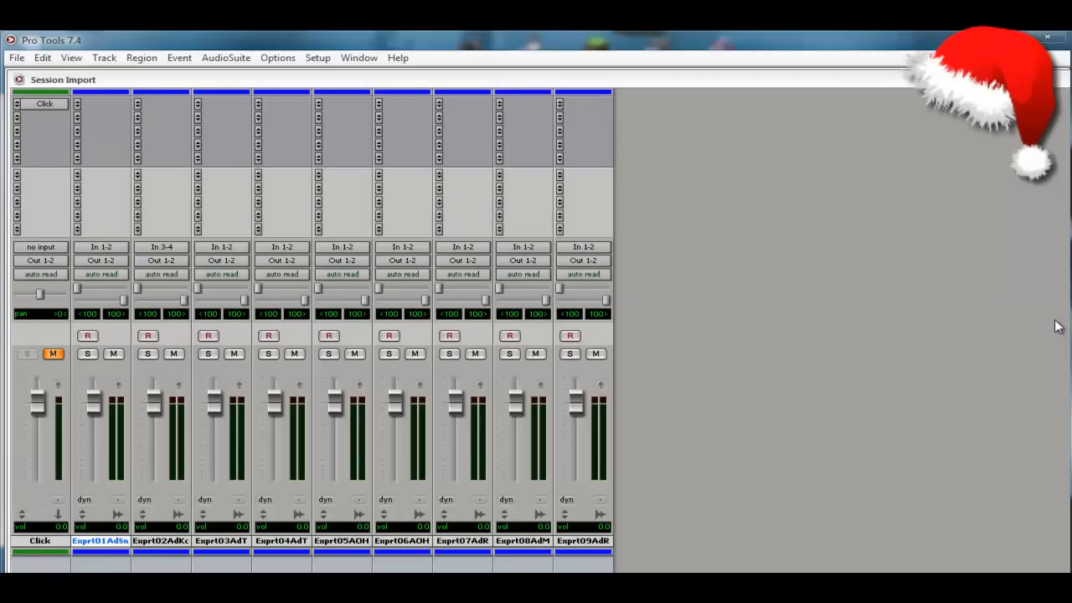
key("space")
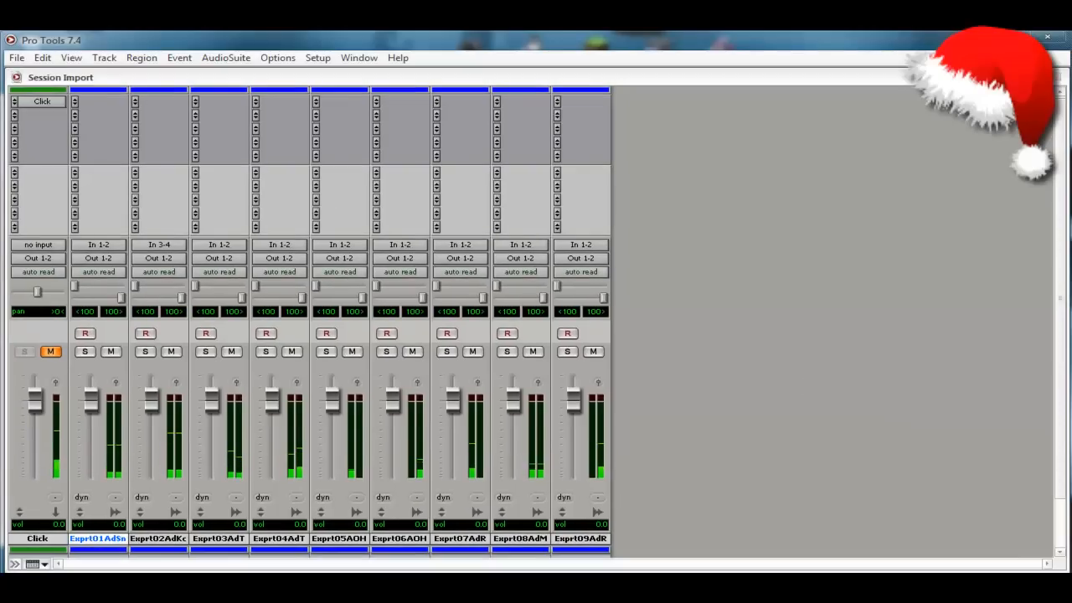
key("ctrl+equal")
left_click(639, 100)
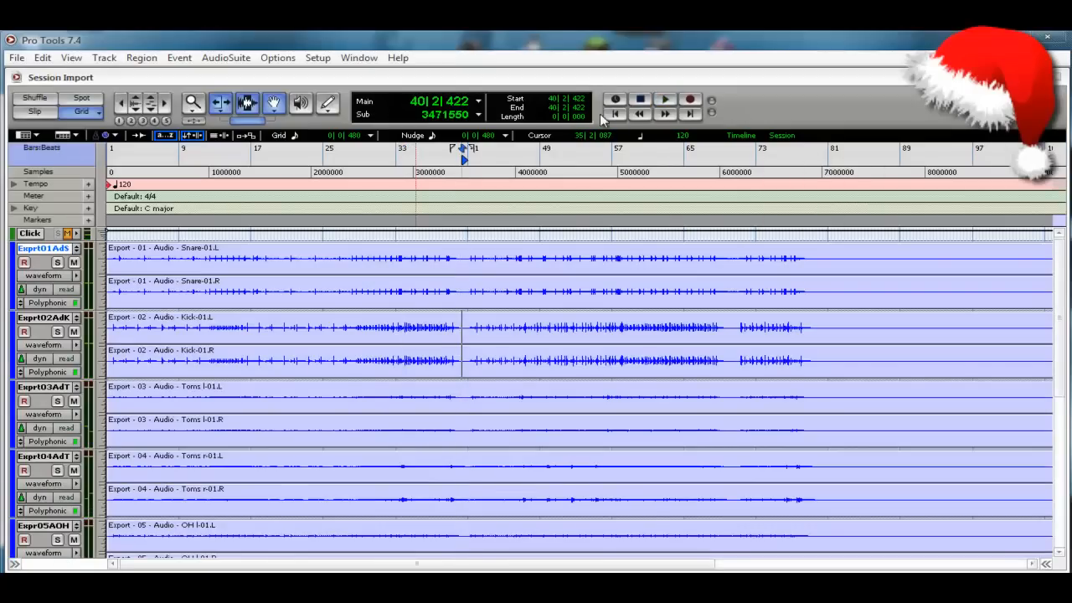
left_click(616, 114)
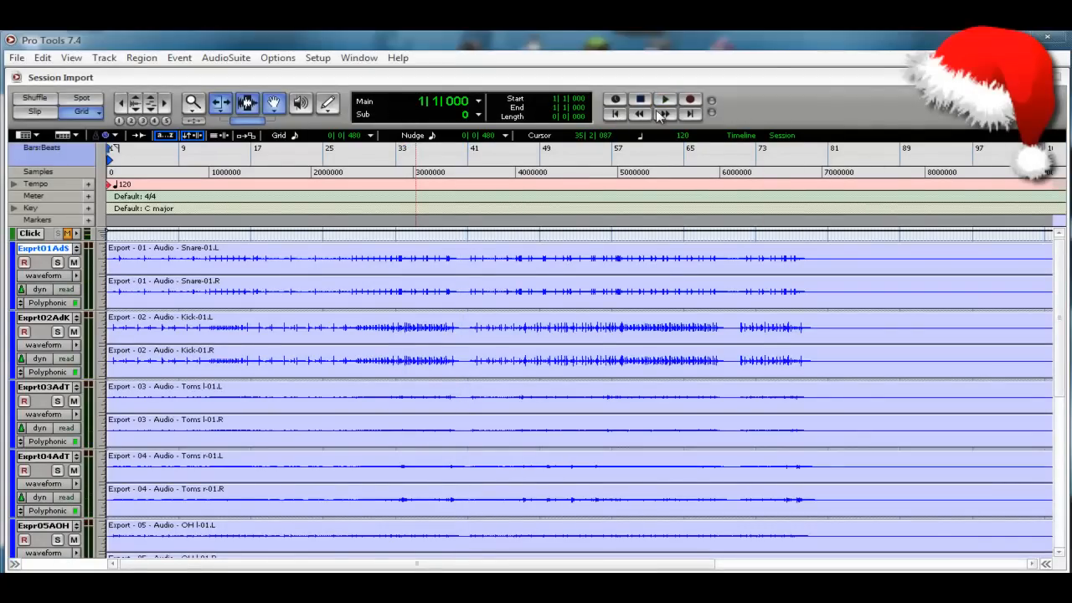